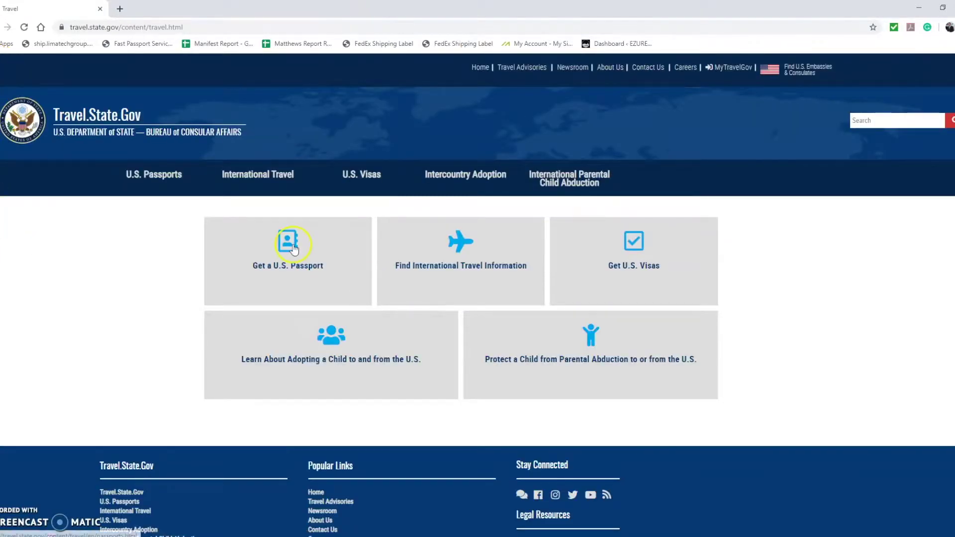
# - Go to the passport section and scroll to the 'I already have a passport' heading
pyautogui.click(293, 246)
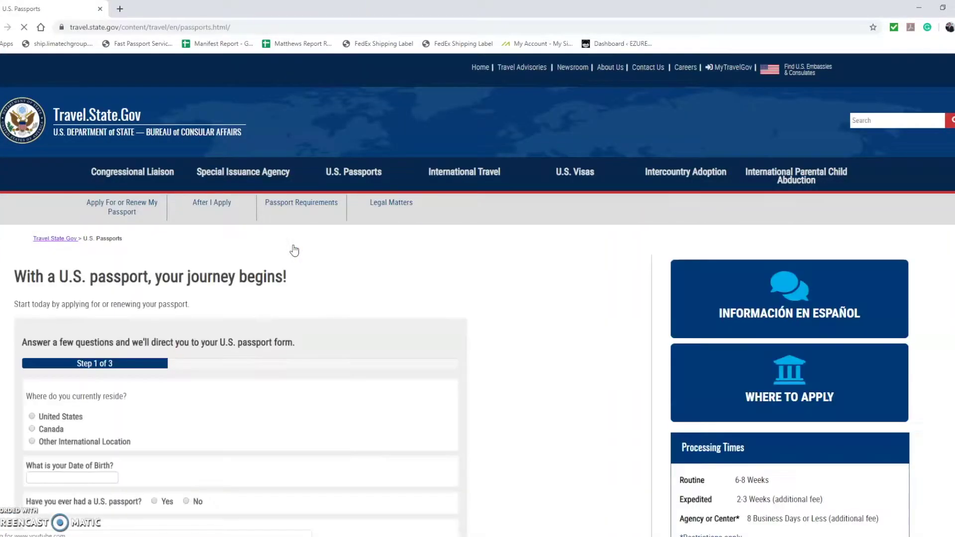
pyautogui.scroll(-4, 294, 250)
pyautogui.scroll(-3, 294, 251)
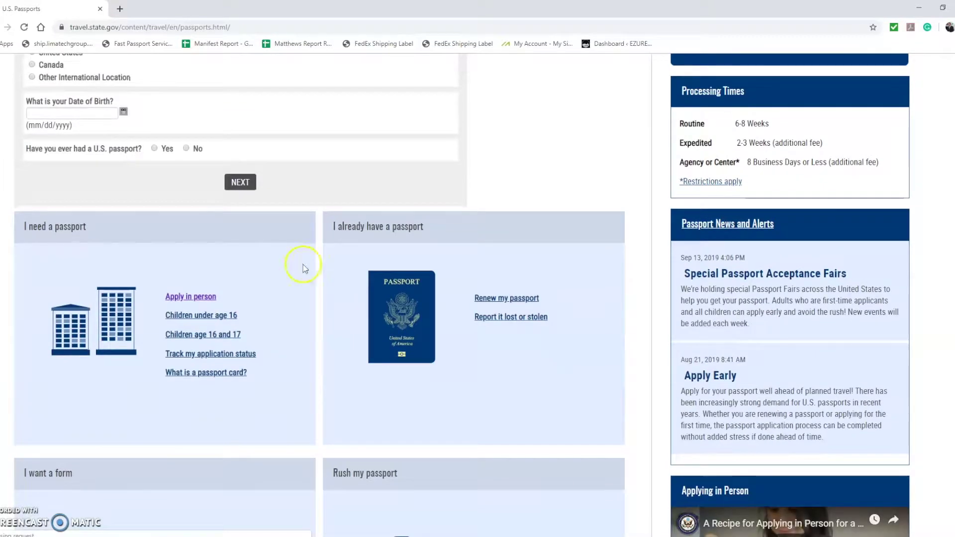
pyautogui.moveTo(338, 228); pyautogui.dragTo(437, 234)
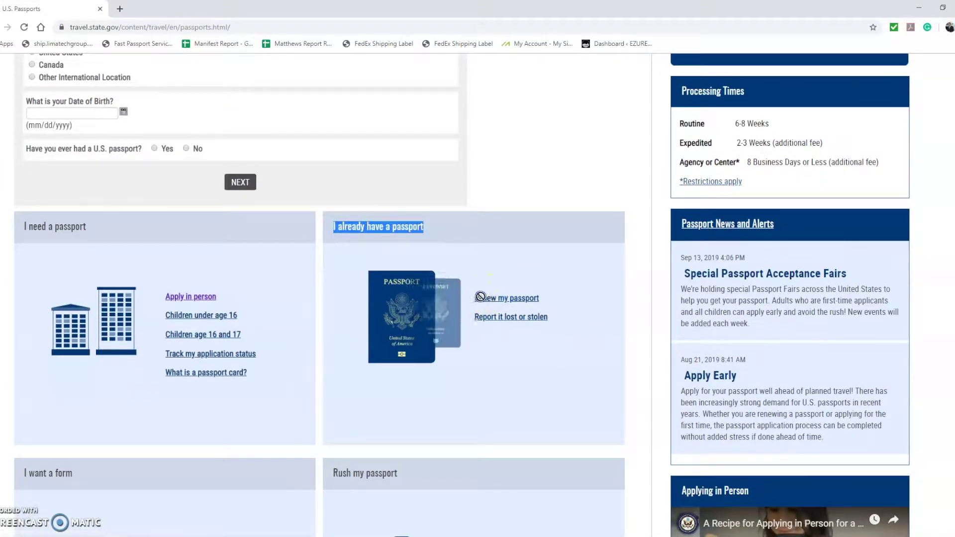
# - Open the renewal-by-mail page, expand '1. Fill Out Form DS-82' and start the online DS-82
pyautogui.click(502, 298)
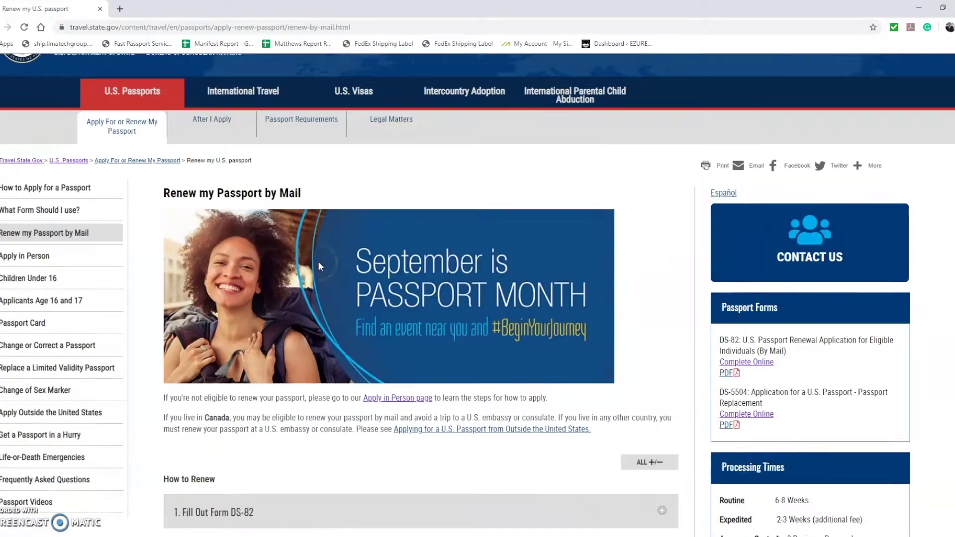
pyautogui.scroll(-4, 321, 263)
pyautogui.scroll(-2, 321, 267)
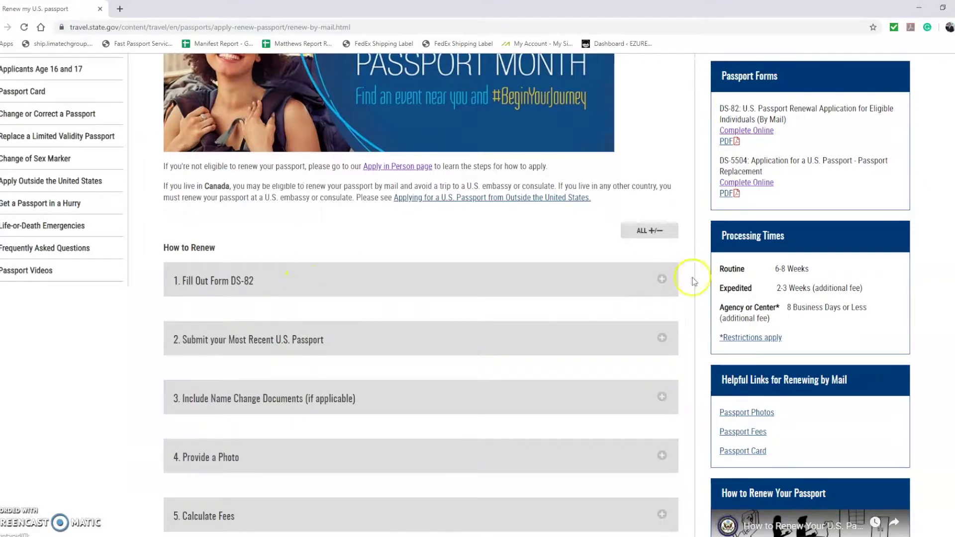
pyautogui.click(658, 283)
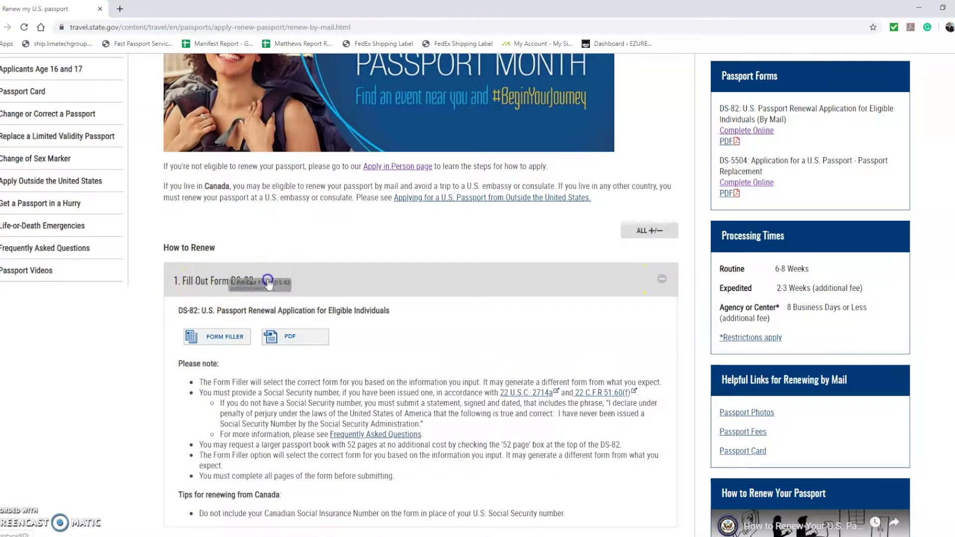
pyautogui.doubleClick(185, 311)
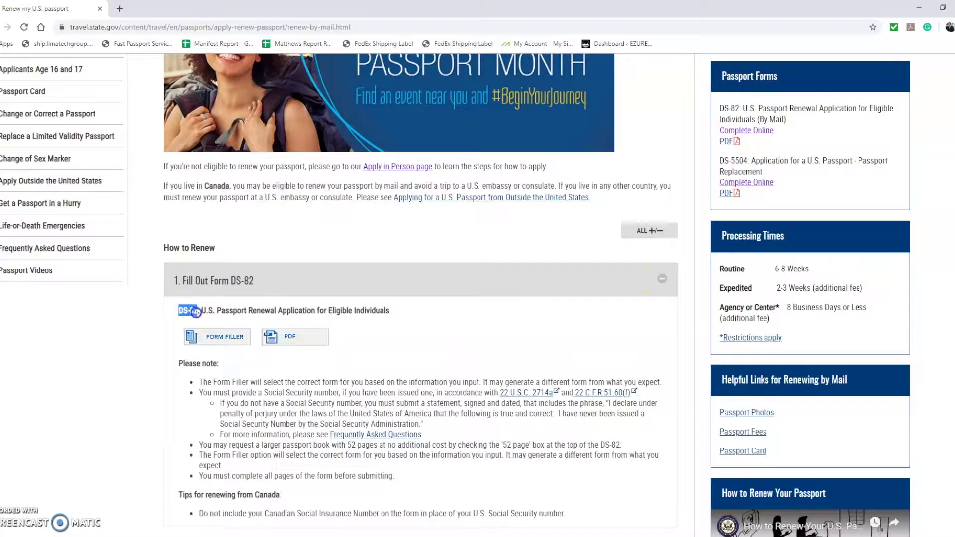
pyautogui.click(215, 337)
# - Acknowledge the privacy notices and start an application to complete online and print
pyautogui.click(405, 233)
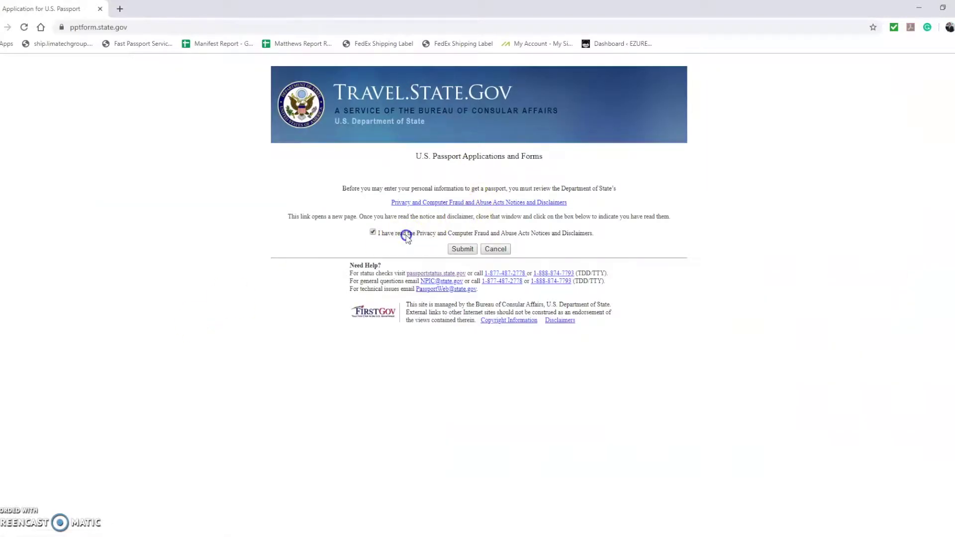
pyautogui.click(458, 249)
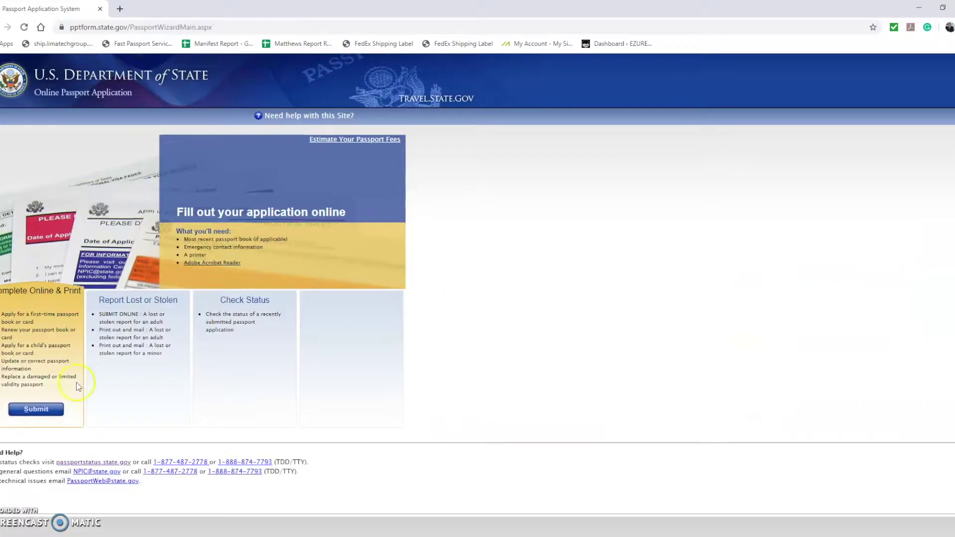
pyautogui.click(26, 410)
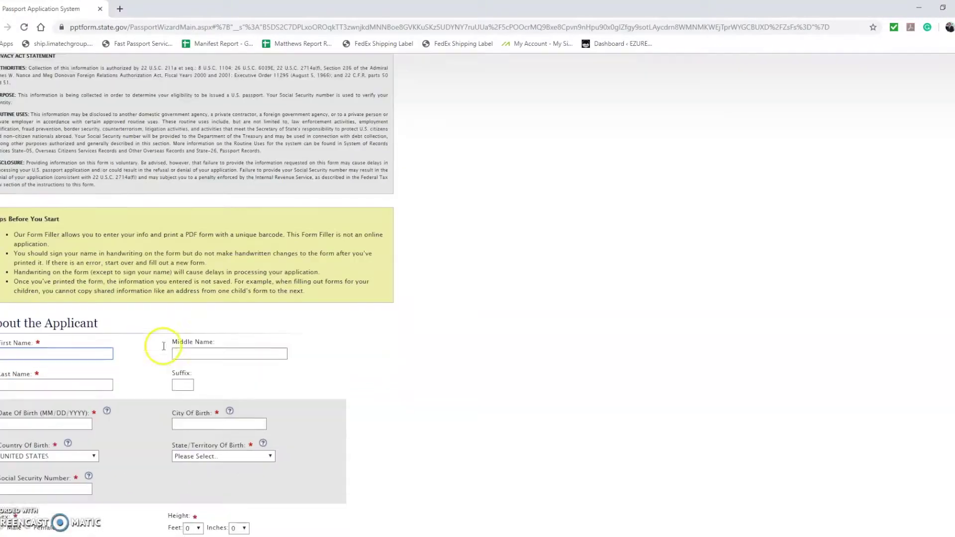
# - Enter the applicant's name, birth details with FL - FLORIDA as birth state, and Social Security number
pyautogui.scroll(-1, 163, 346)
pyautogui.click(96, 284)
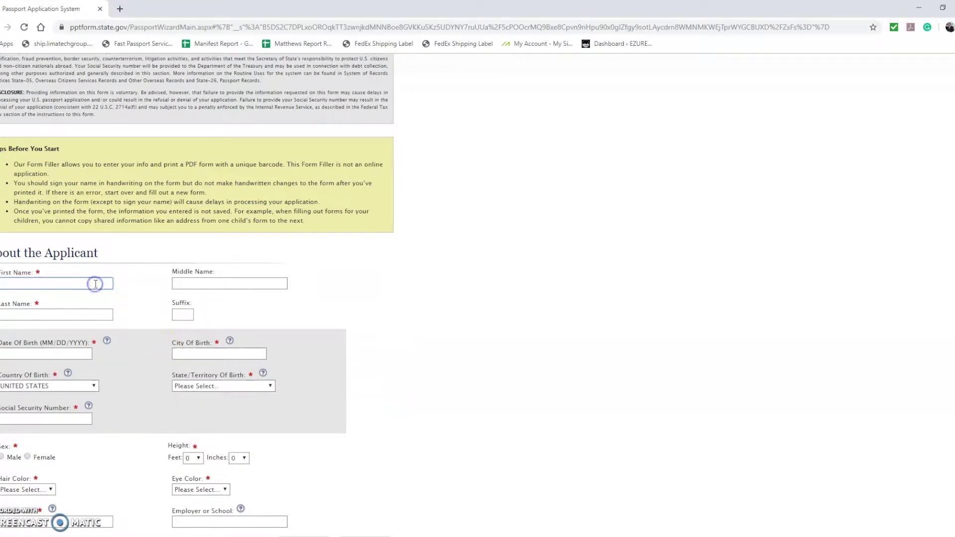
pyautogui.press('Tab')
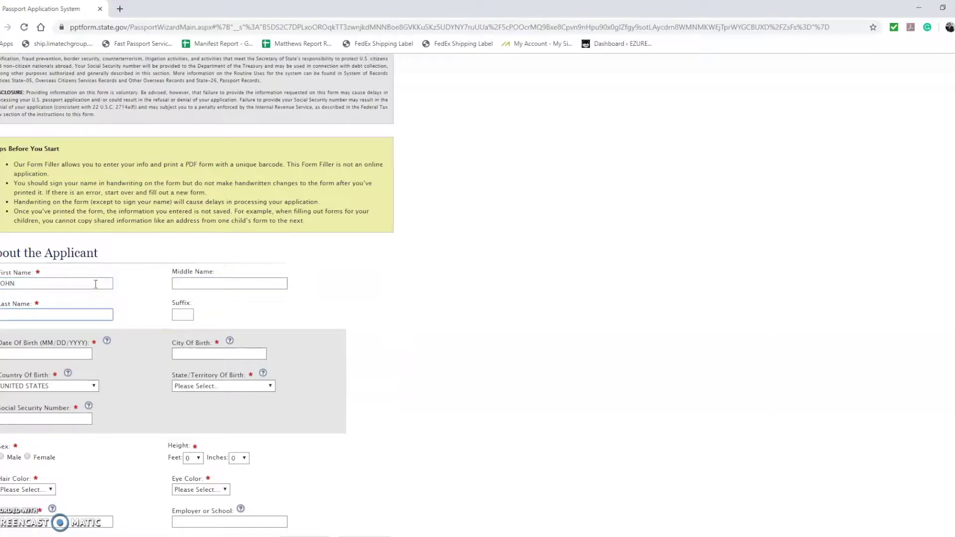
pyautogui.press('Tab')
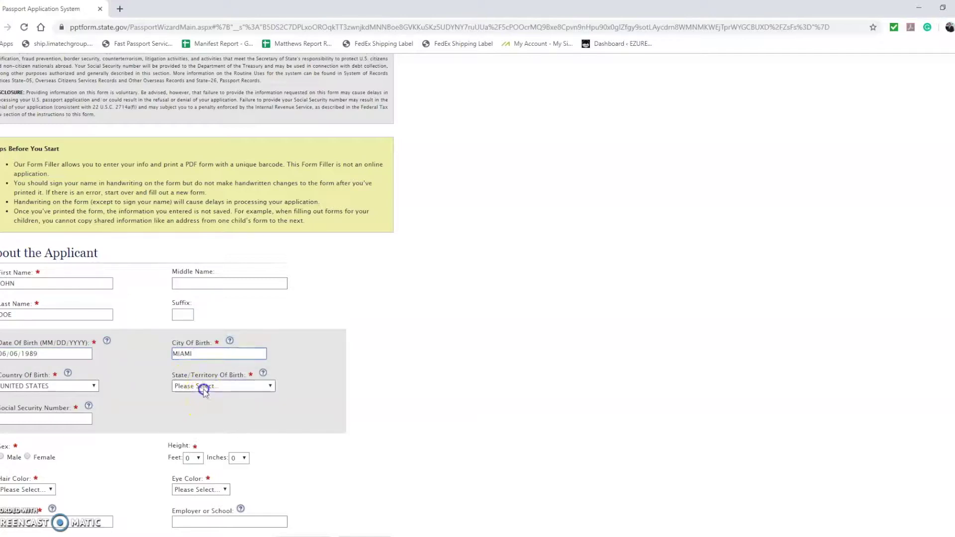
pyautogui.click(203, 386)
pyautogui.click(207, 286)
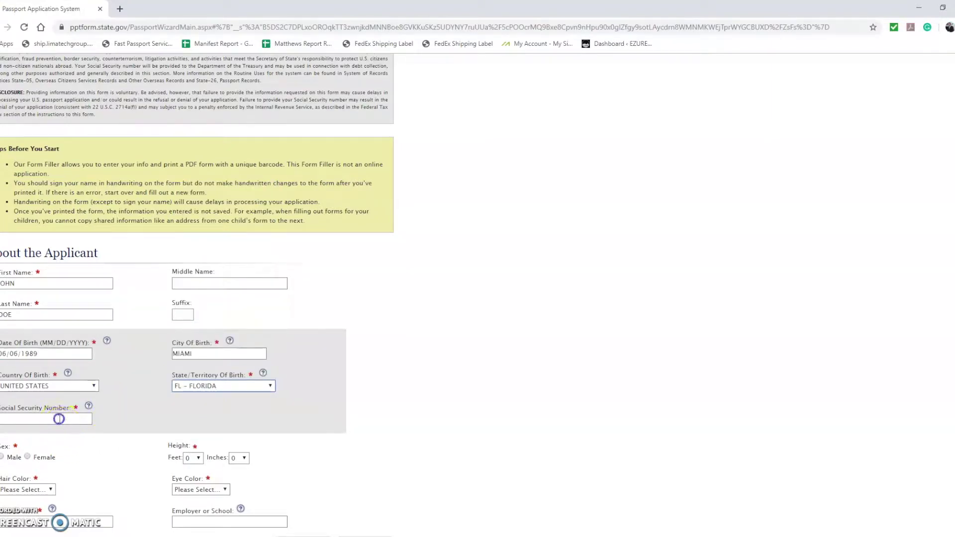
pyautogui.click(60, 419)
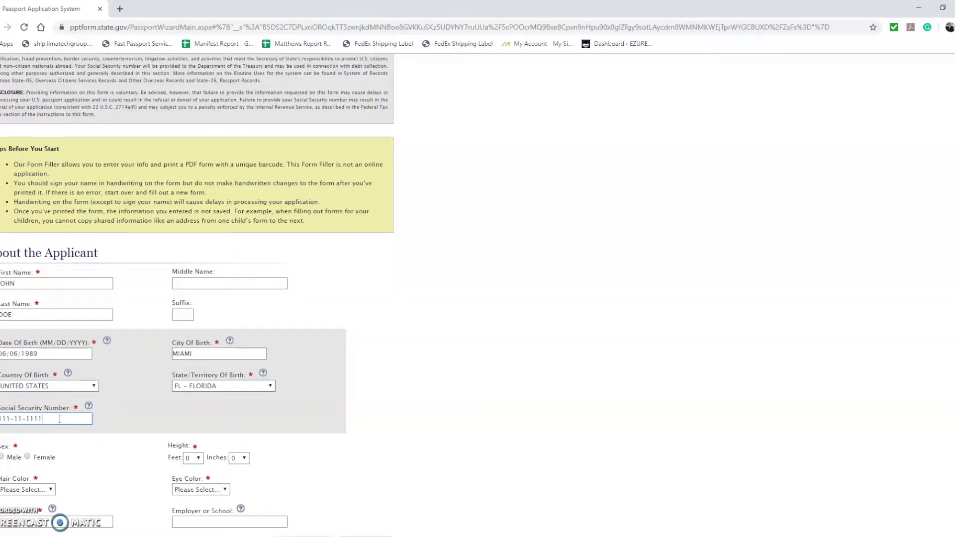
# - Set sex male, height 5 feet, BLONDE hair, BLACK eyes, enter the occupation and save
pyautogui.scroll(-2, 60, 419)
pyautogui.click(3, 353)
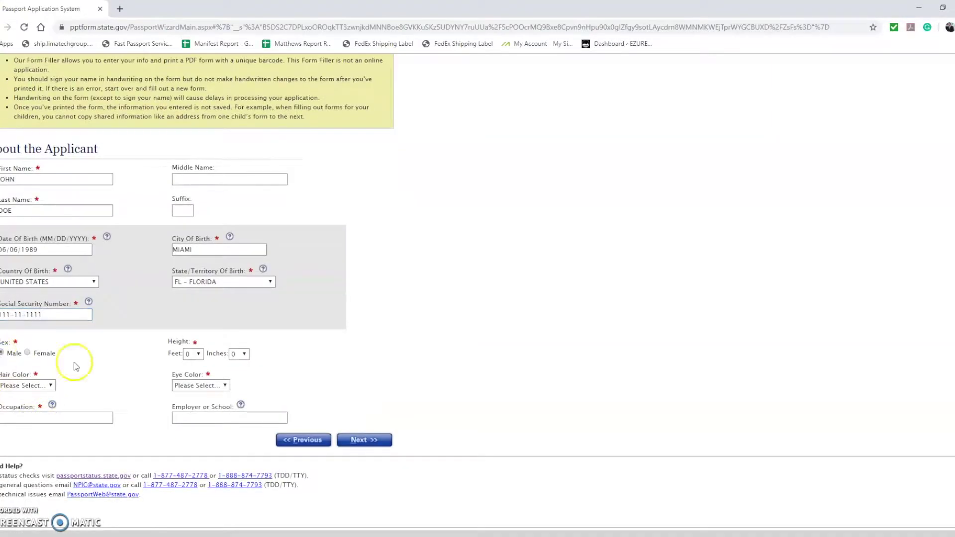
pyautogui.click(209, 359)
pyautogui.click(189, 402)
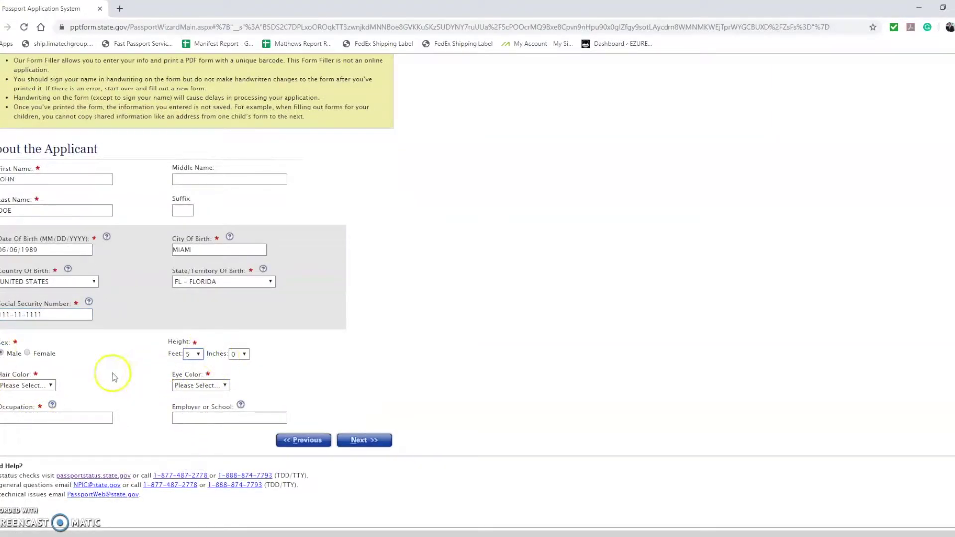
pyautogui.click(30, 385)
pyautogui.click(15, 426)
pyautogui.click(199, 385)
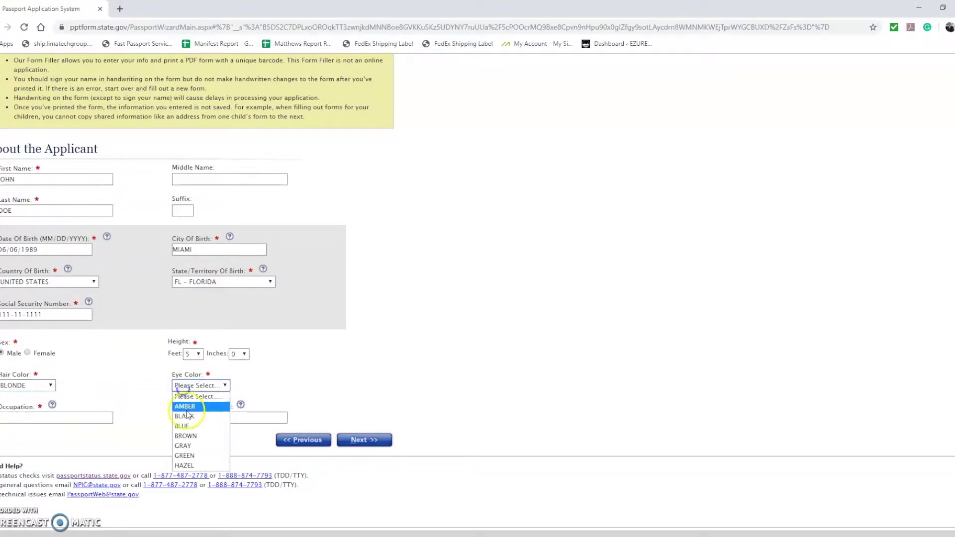
pyautogui.click(184, 416)
pyautogui.click(56, 417)
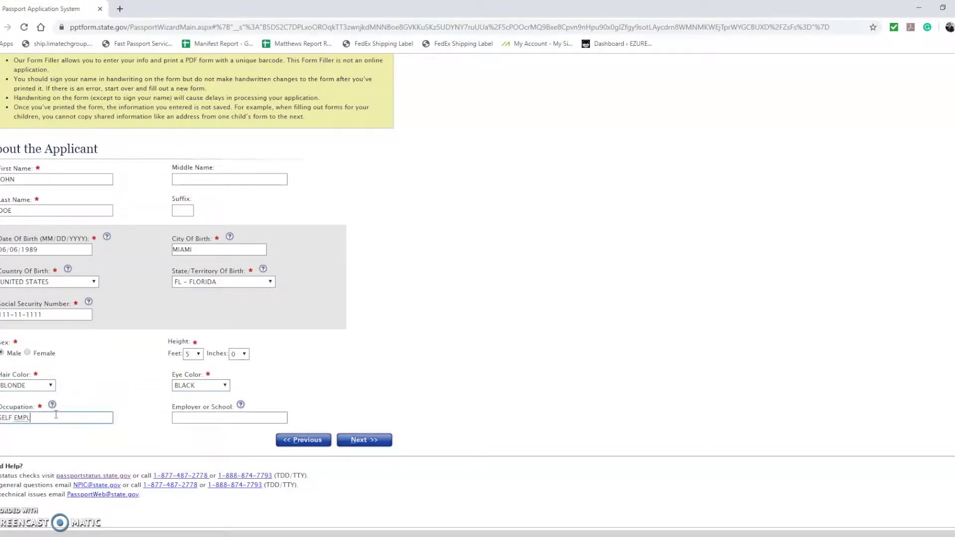
pyautogui.click(363, 440)
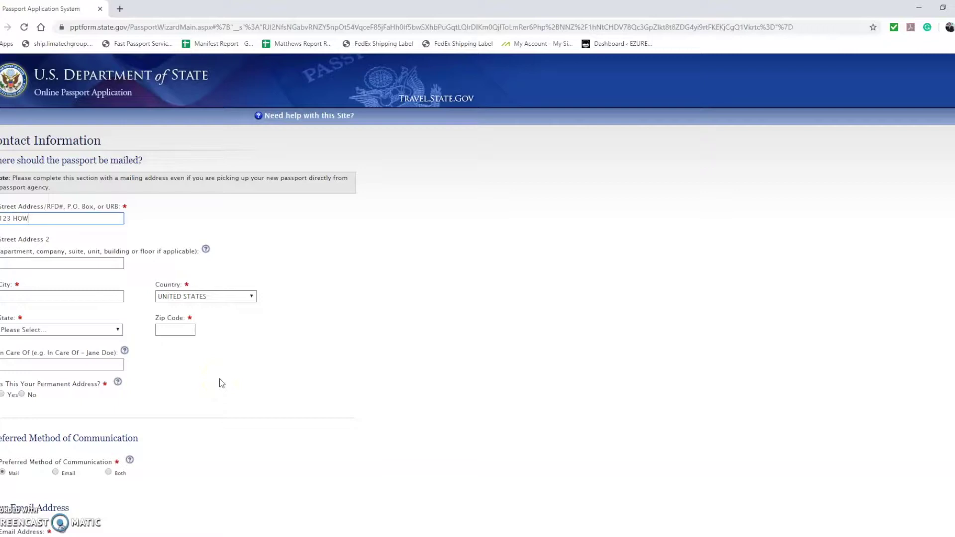
# - Enter the mailing street, city, FL - FLORIDA state and zip code as the permanent address
pyautogui.write('TE')
pyautogui.press('Tab')
pyautogui.press('Tab')
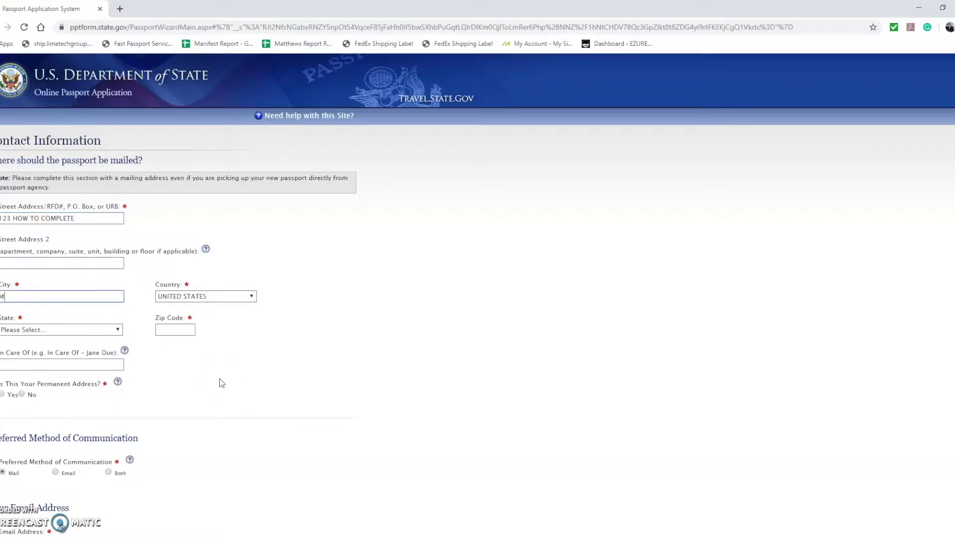
pyautogui.write('MY PASSPORT')
pyautogui.click(63, 331)
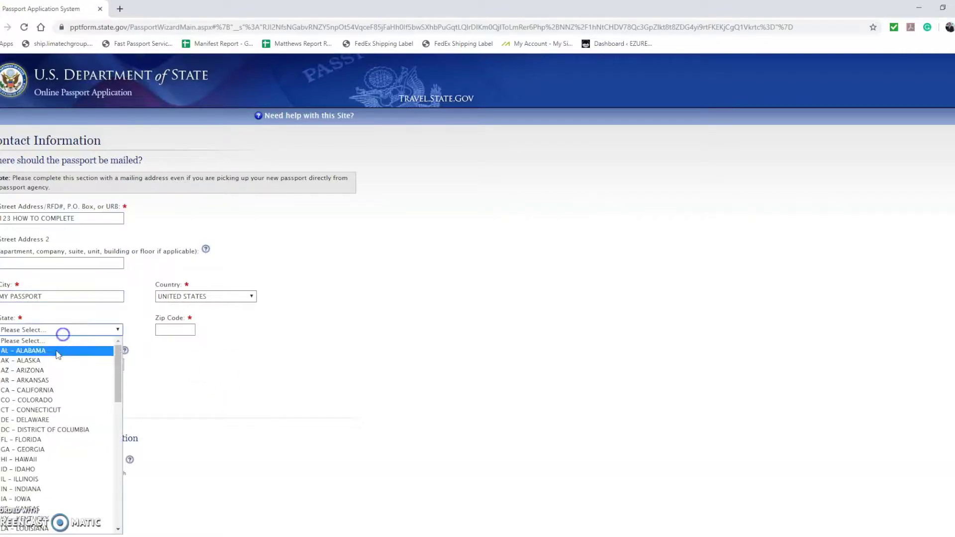
pyautogui.click(37, 439)
pyautogui.click(174, 330)
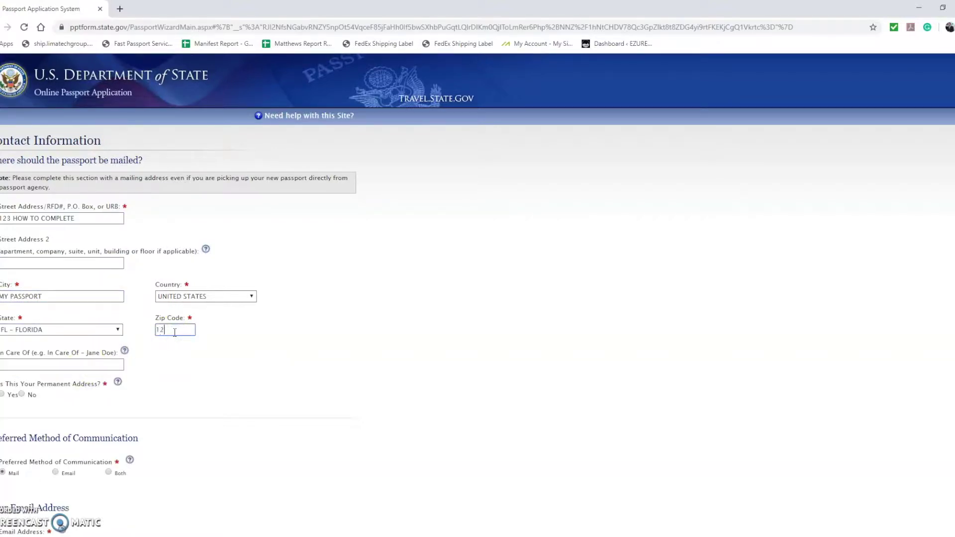
pyautogui.write('12345')
pyautogui.click(2, 395)
# - Choose Both mail and email for communication, then enter and confirm the email address
pyautogui.scroll(-2, 113, 390)
pyautogui.scroll(-2, 114, 389)
pyautogui.click(110, 315)
pyautogui.scroll(-1, 105, 308)
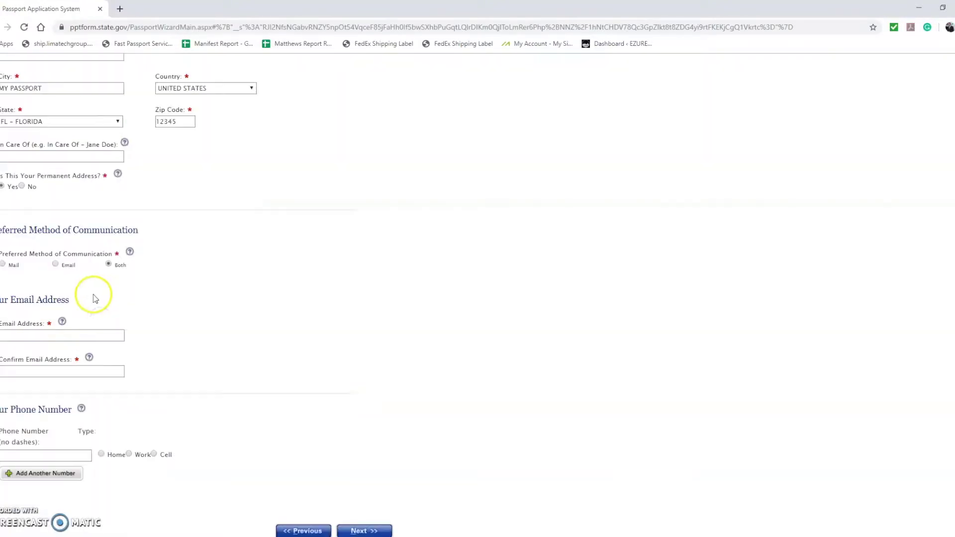
pyautogui.click(60, 338)
pyautogui.write('TEST@TEST.COM')
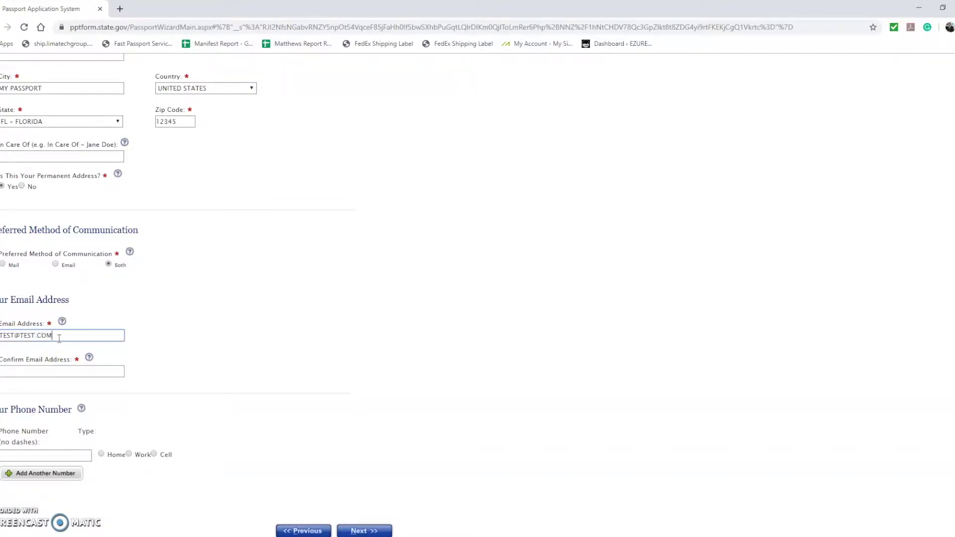
pyautogui.press('Tab')
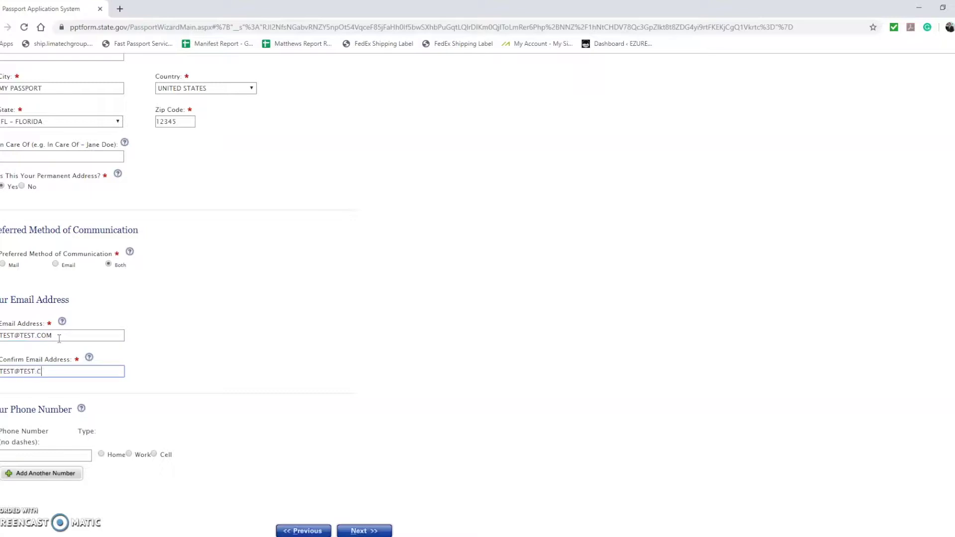
# - Enter the phone number as a Cell number and save the contact details
pyautogui.click(153, 455)
pyautogui.click(77, 451)
pyautogui.write('123456789')
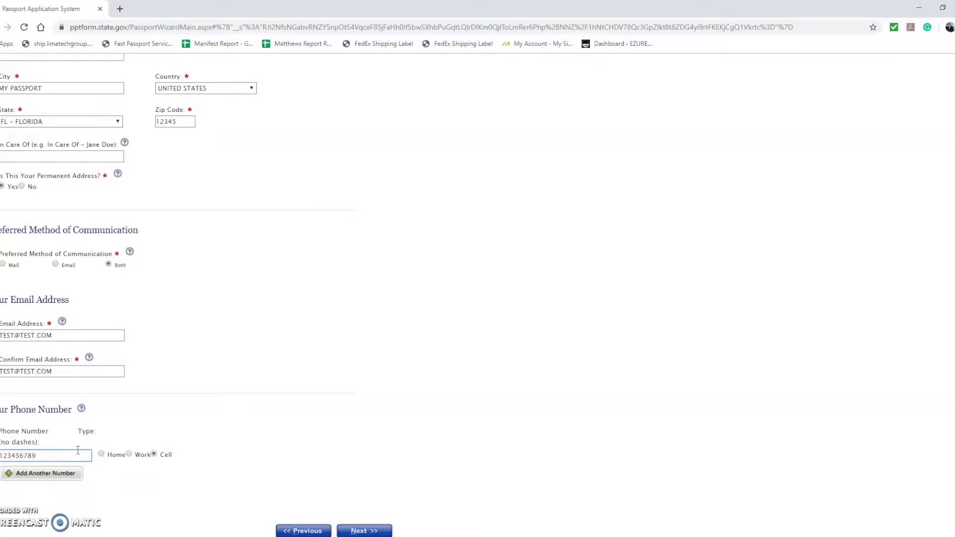
pyautogui.click(87, 453)
pyautogui.click(364, 531)
# - Enter trip date 06/06/2020, return date 06/16/2020 and JAPAN as the country to visit
pyautogui.write('06/06/2020')
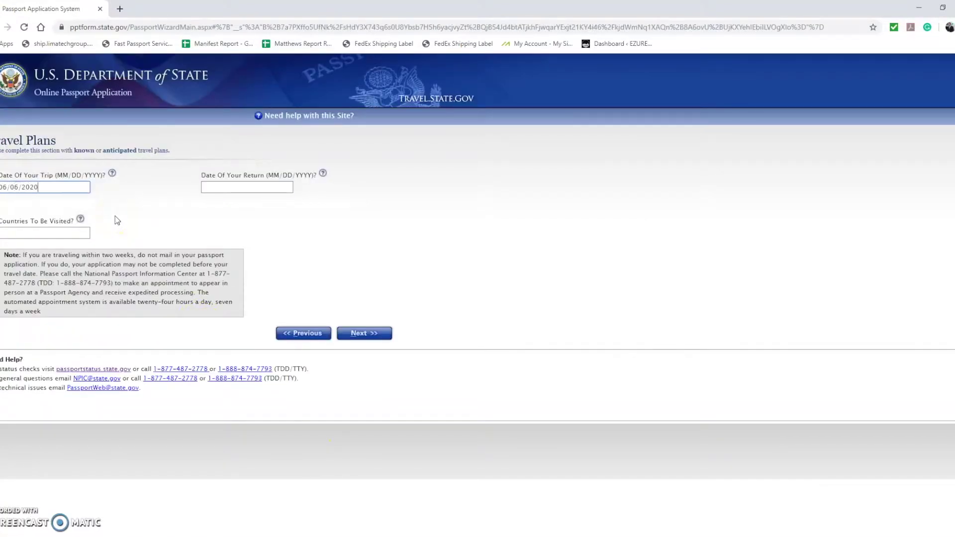
pyautogui.press('Tab')
pyautogui.write('06/')
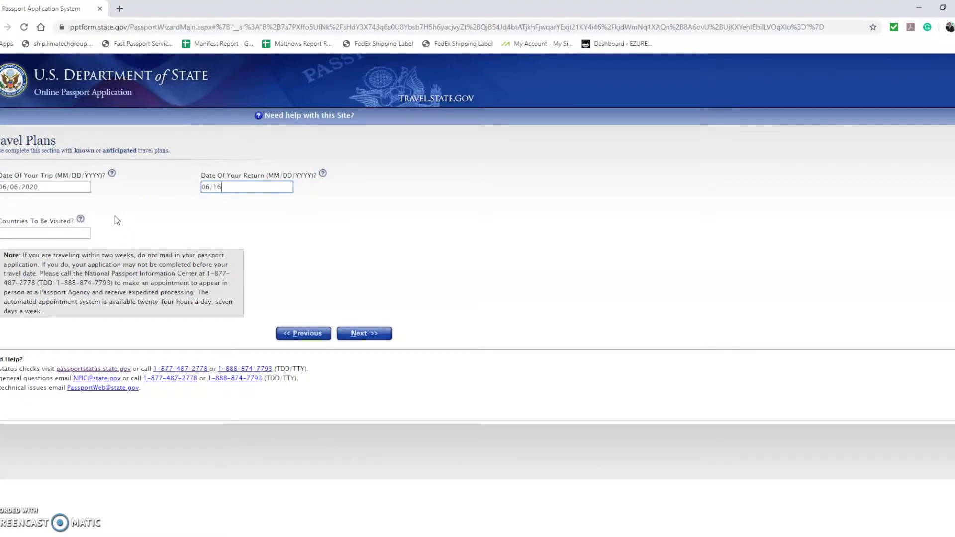
pyautogui.write('16/2020')
pyautogui.press('Tab')
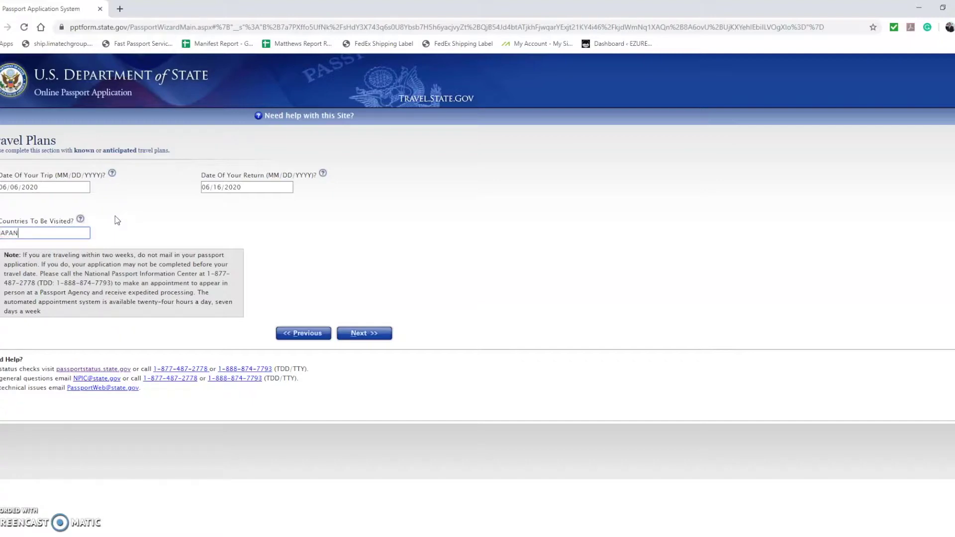
pyautogui.click(363, 335)
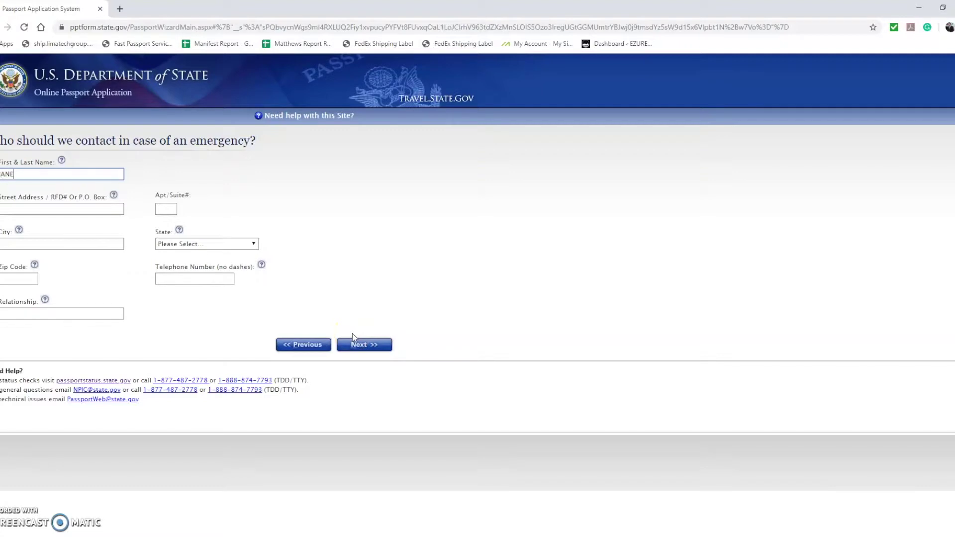
# - Enter the emergency contact's name, address in FL - FLORIDA, zip, phone and relationship SPOUSE
pyautogui.press('Tab')
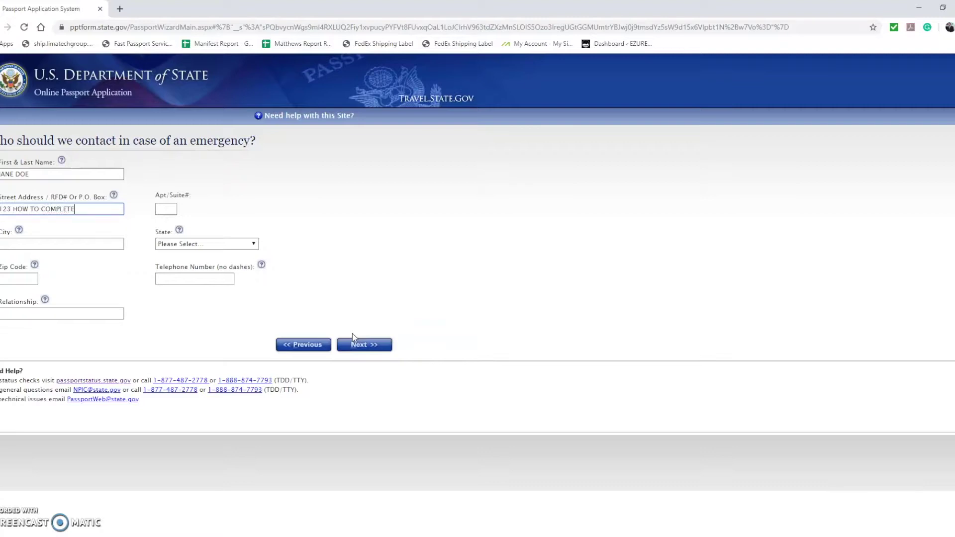
pyautogui.press('Tab')
pyautogui.press('Tab')
pyautogui.write('M')
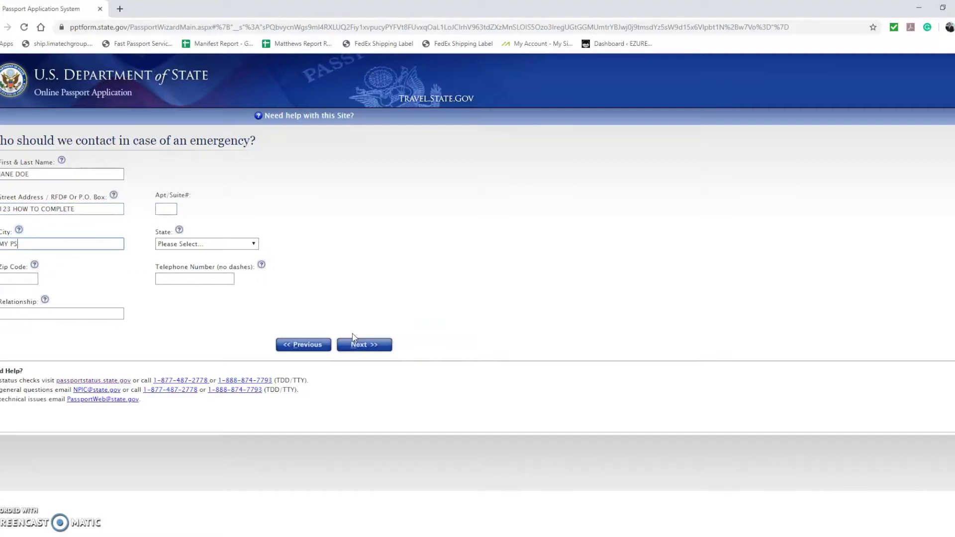
pyautogui.write('Y PASSPORT')
pyautogui.click(238, 244)
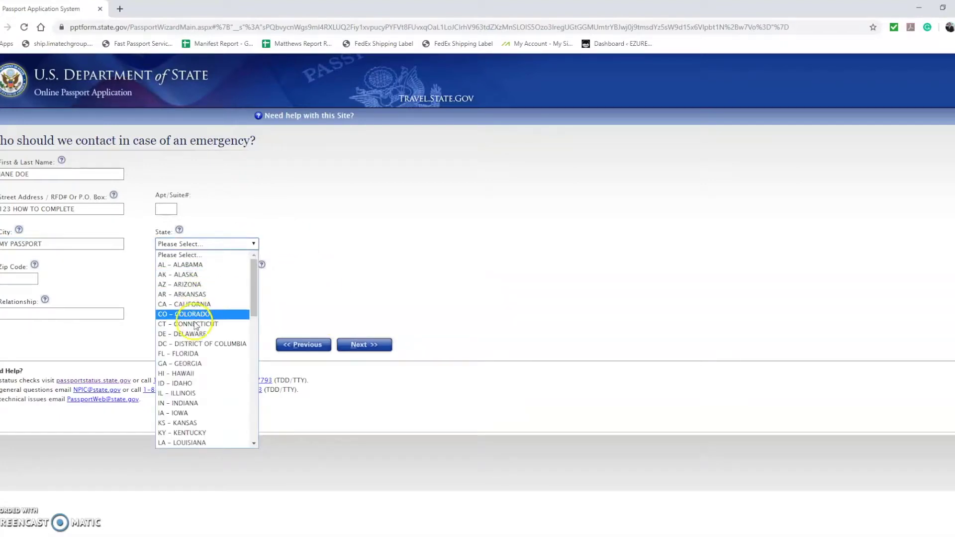
pyautogui.click(186, 354)
pyautogui.click(3, 277)
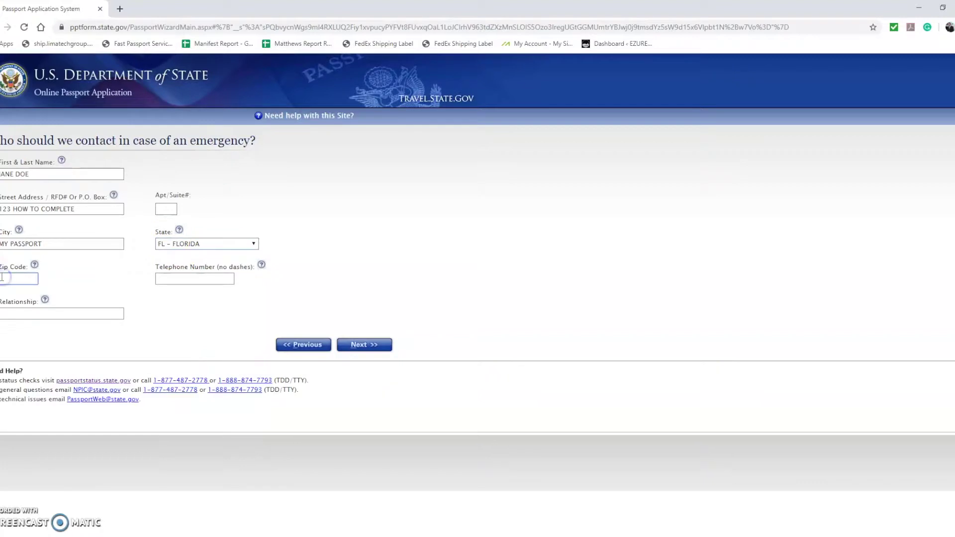
pyautogui.click(167, 278)
pyautogui.write('1234567895')
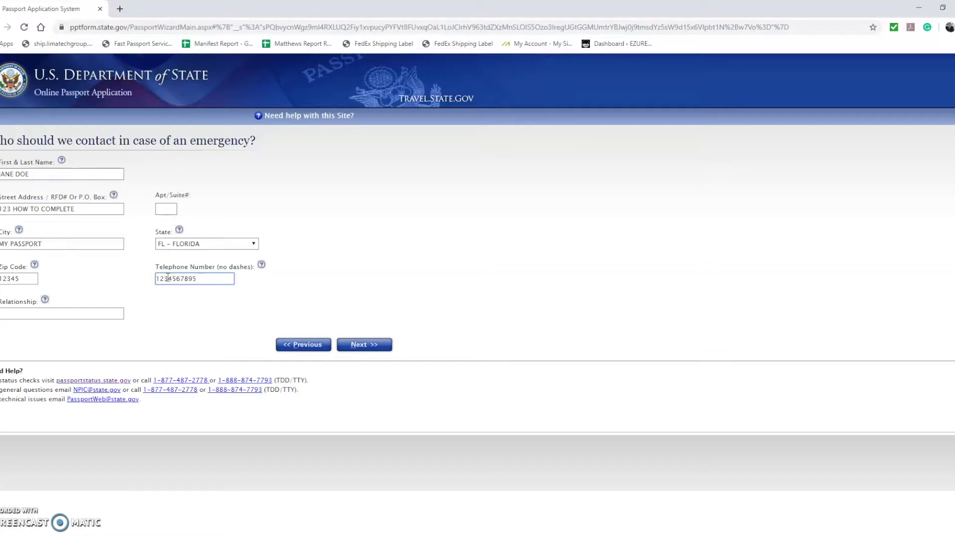
pyautogui.click(80, 312)
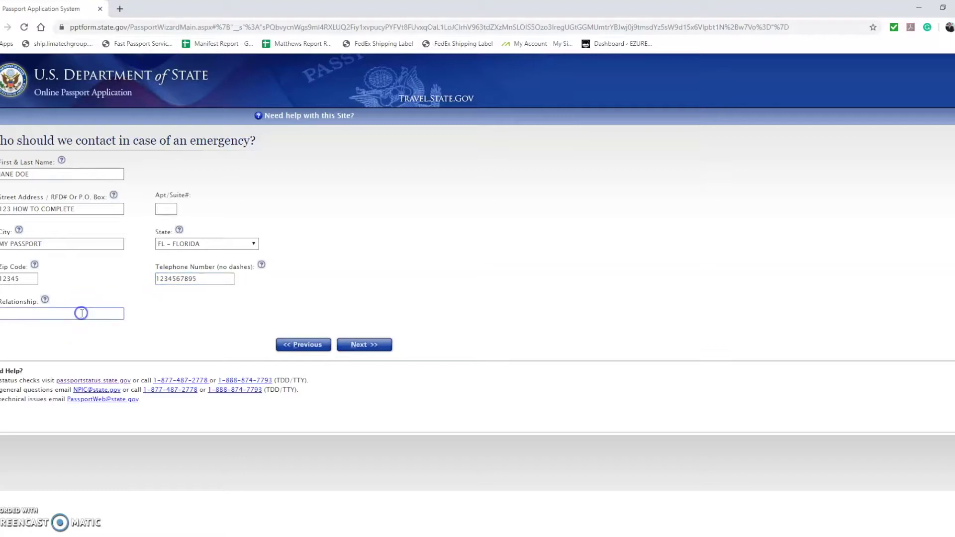
pyautogui.write('SPOUSE')
pyautogui.click(364, 345)
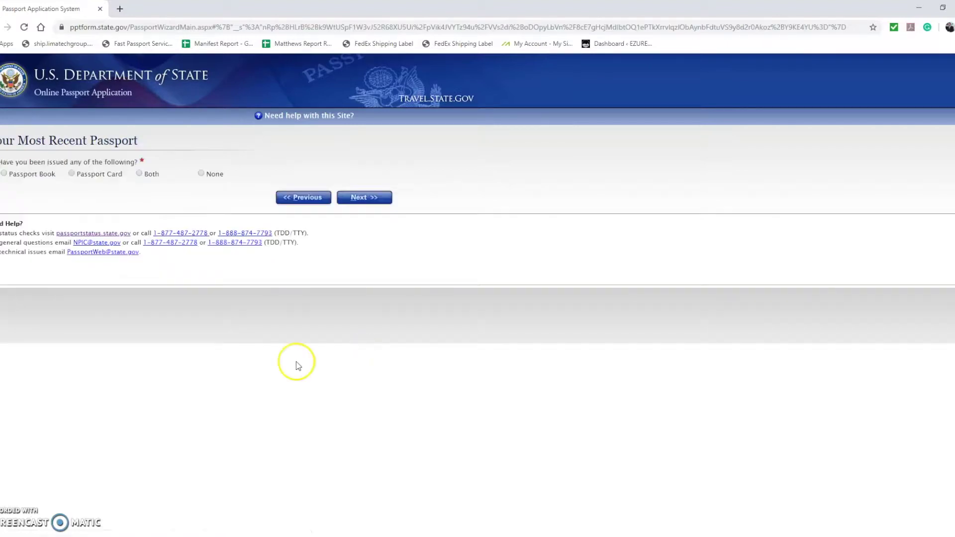
# - Indicate that only a passport book was previously issued
pyautogui.moveTo(1, 138); pyautogui.dragTo(149, 145)
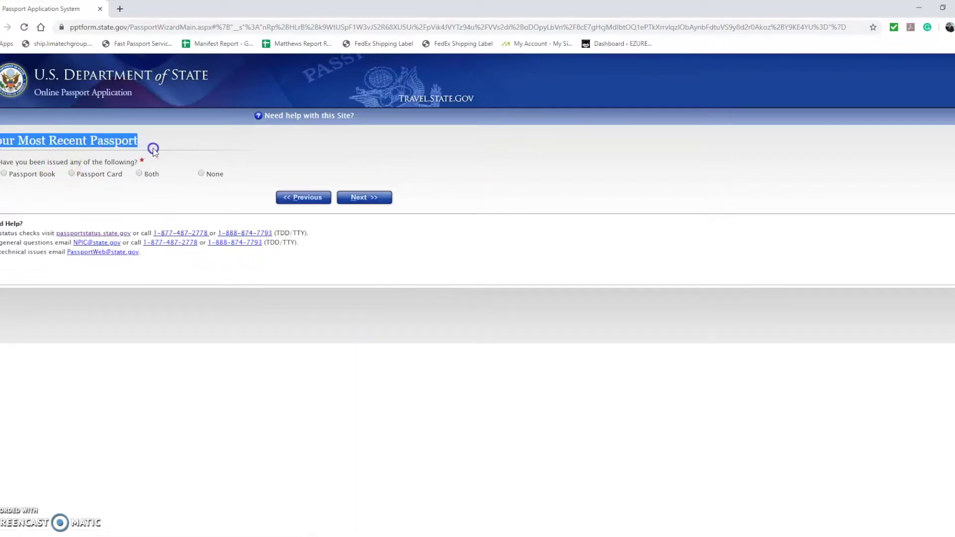
pyautogui.moveTo(2, 162); pyautogui.dragTo(143, 161)
pyautogui.click(77, 202)
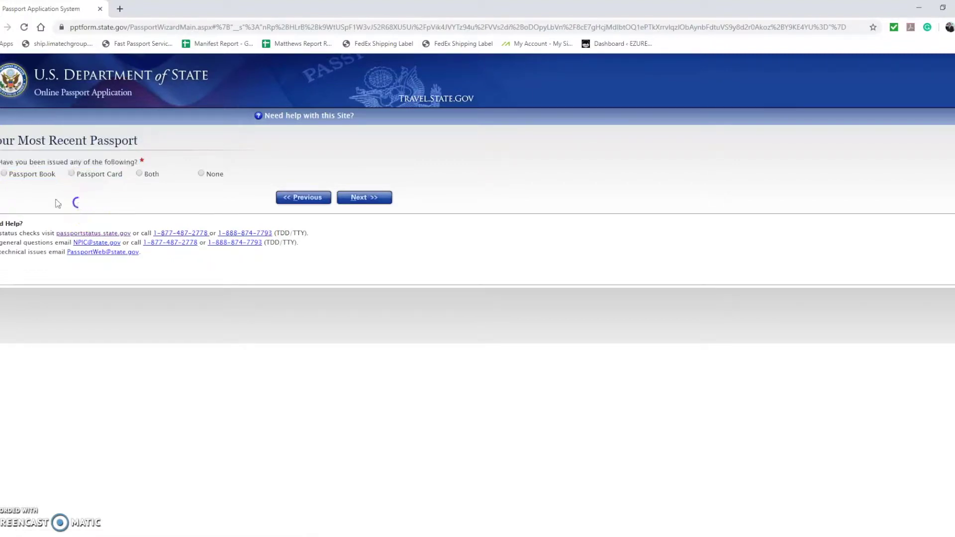
pyautogui.click(4, 173)
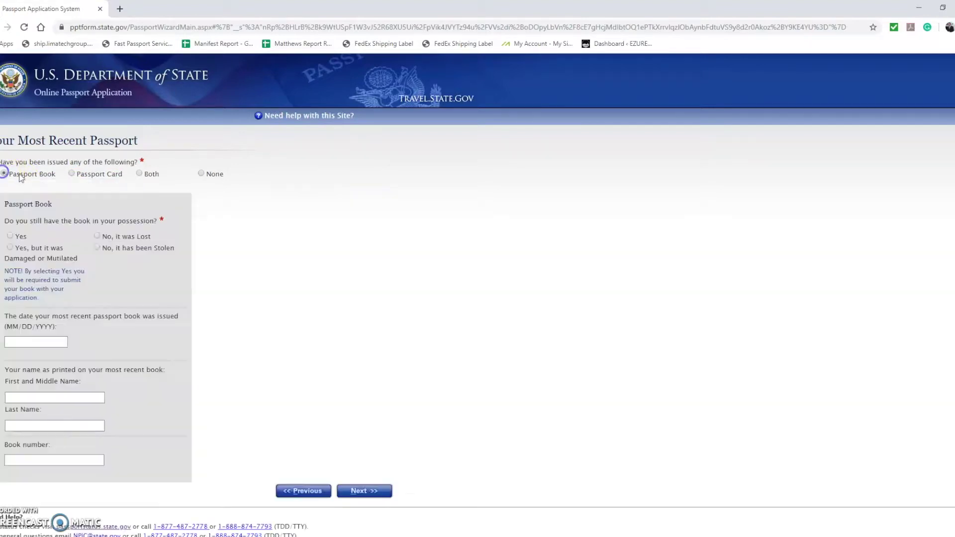
pyautogui.click(71, 173)
pyautogui.click(139, 174)
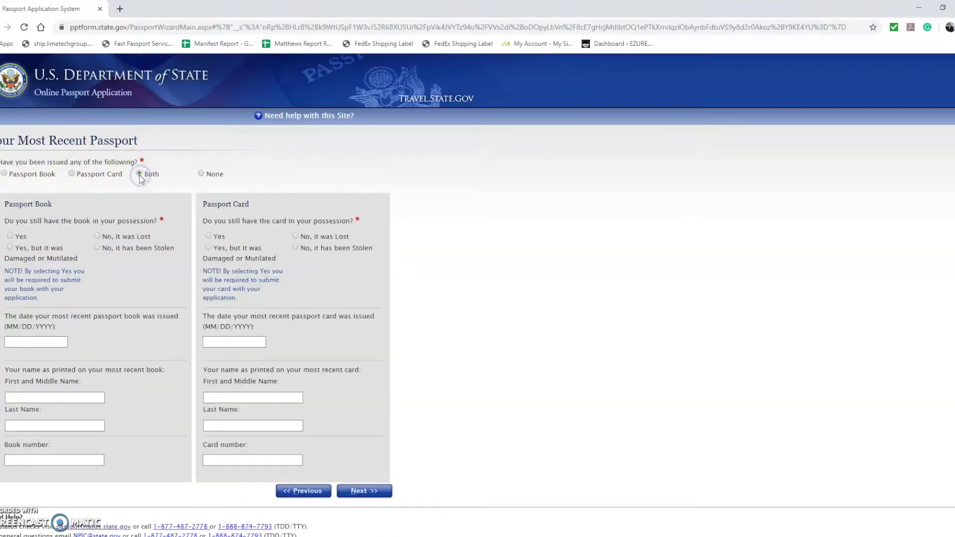
pyautogui.moveTo(202, 170); pyautogui.dragTo(192, 174)
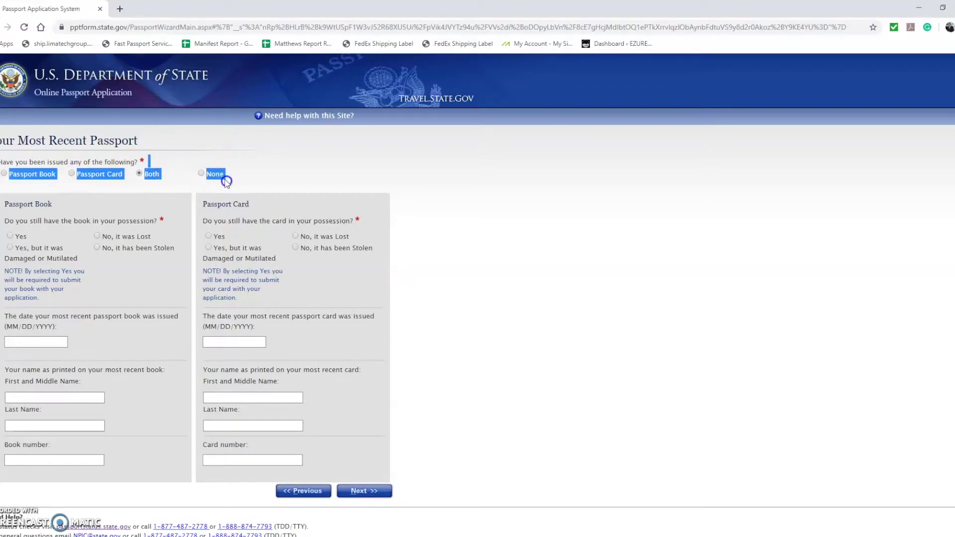
pyautogui.doubleClick(206, 175)
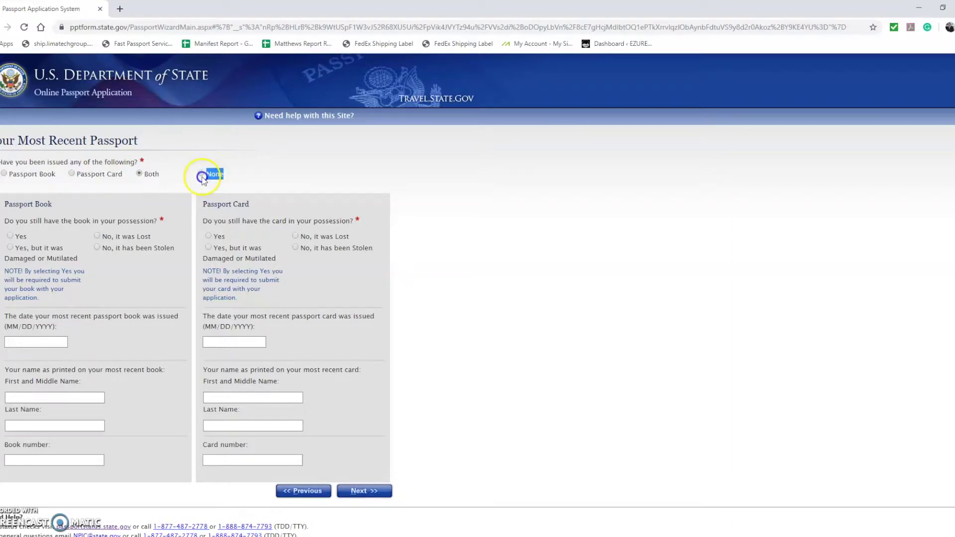
pyautogui.click(5, 174)
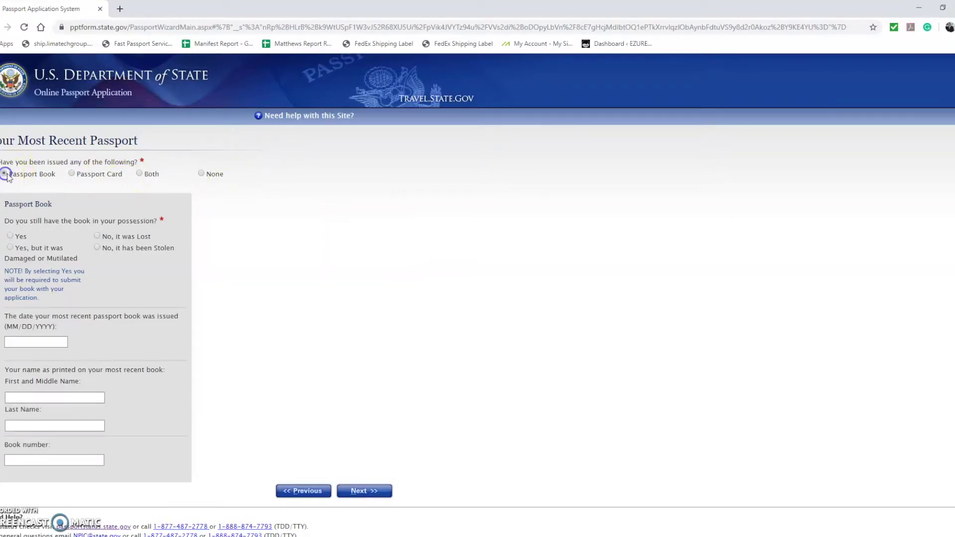
# - Enter the book's issue date 05/05/2009, name and book number, dismissing the missing-answer error
pyautogui.click(41, 342)
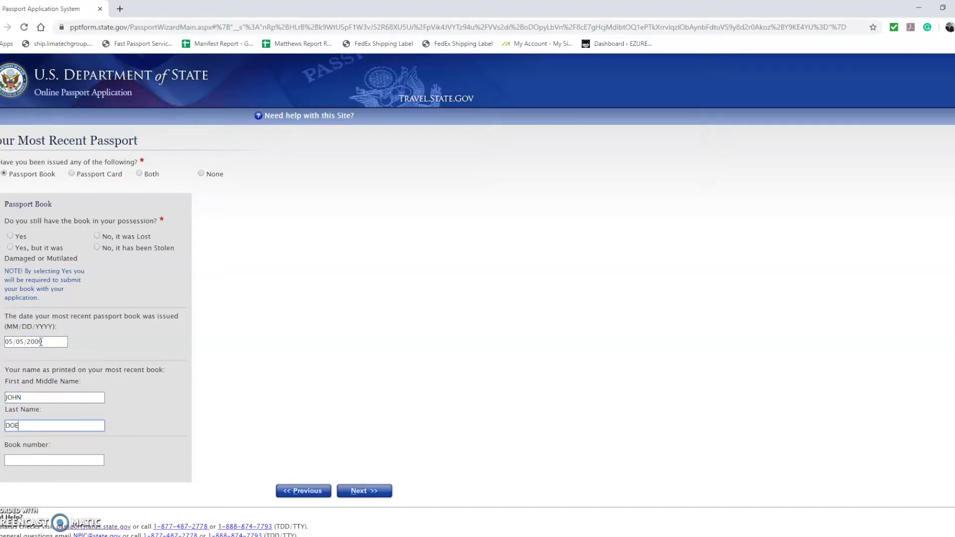
pyautogui.press('Tab')
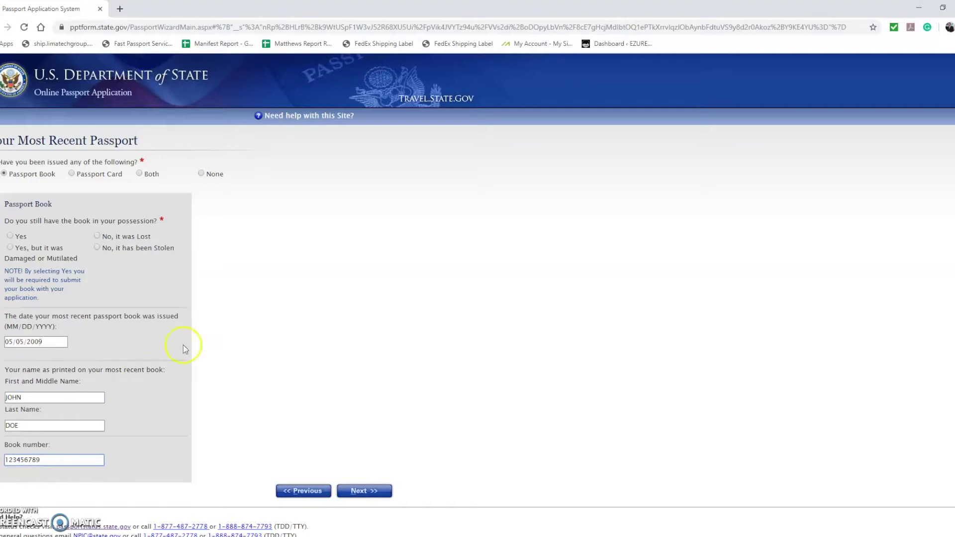
pyautogui.click(370, 494)
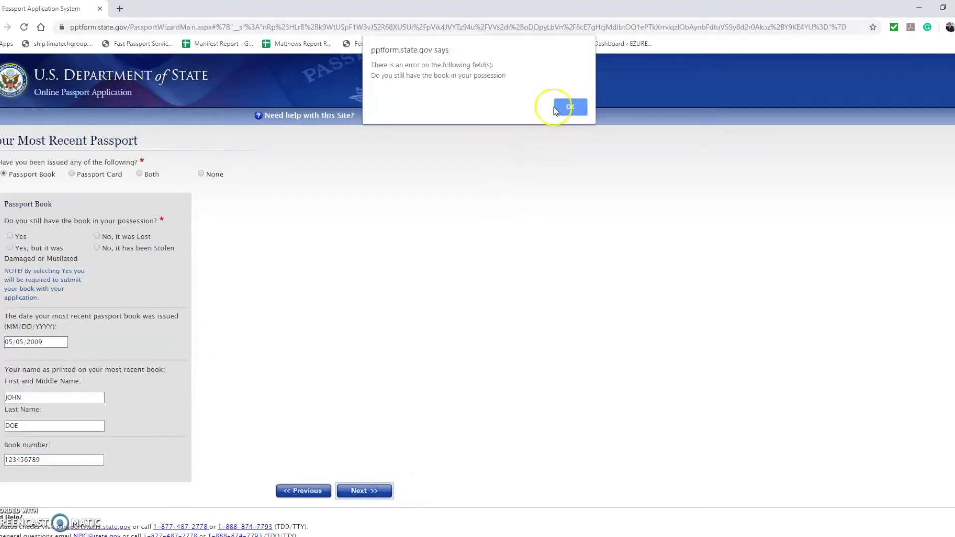
pyautogui.press('Return')
# - Answer Yes, the passport book is still in possession, and save the details
pyautogui.moveTo(44, 224); pyautogui.dragTo(151, 224)
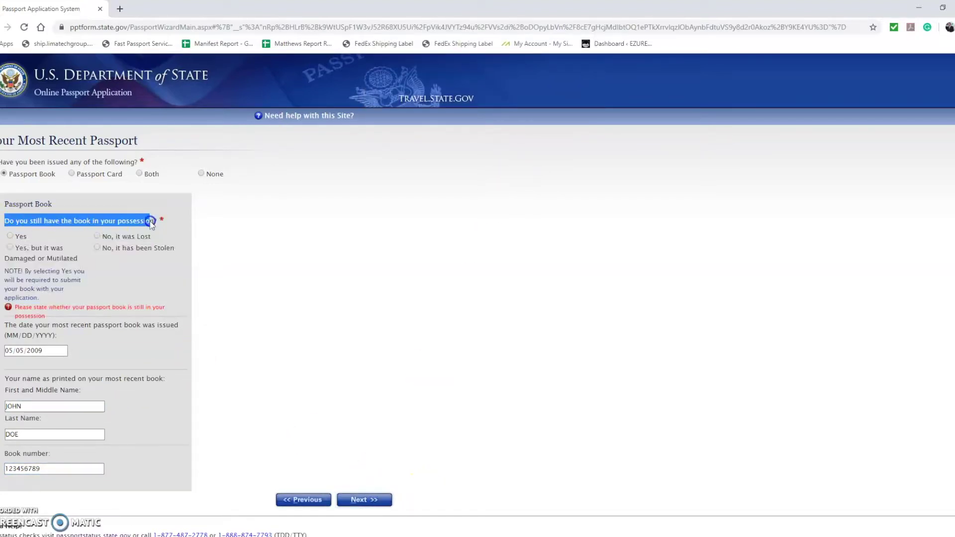
pyautogui.click(10, 237)
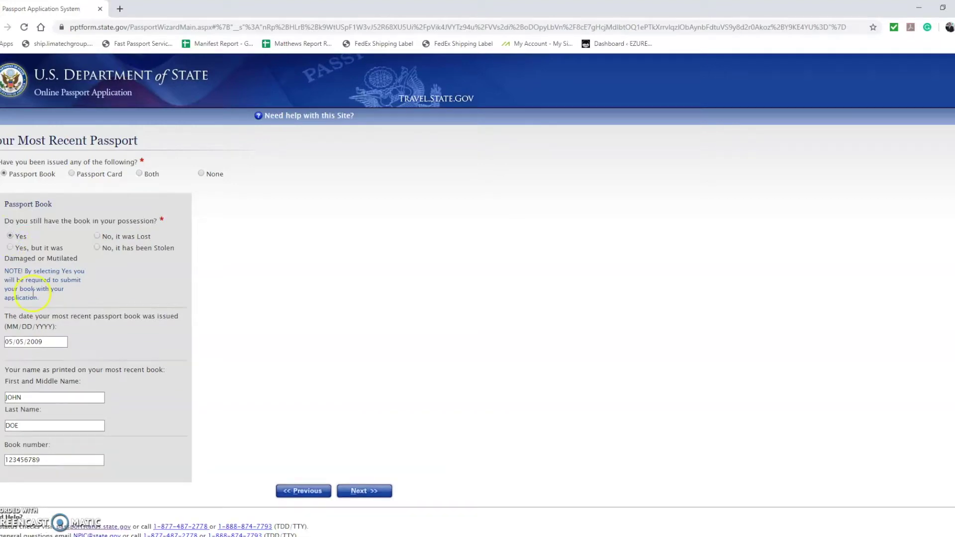
pyautogui.tripleClick(94, 237)
pyautogui.click(92, 237)
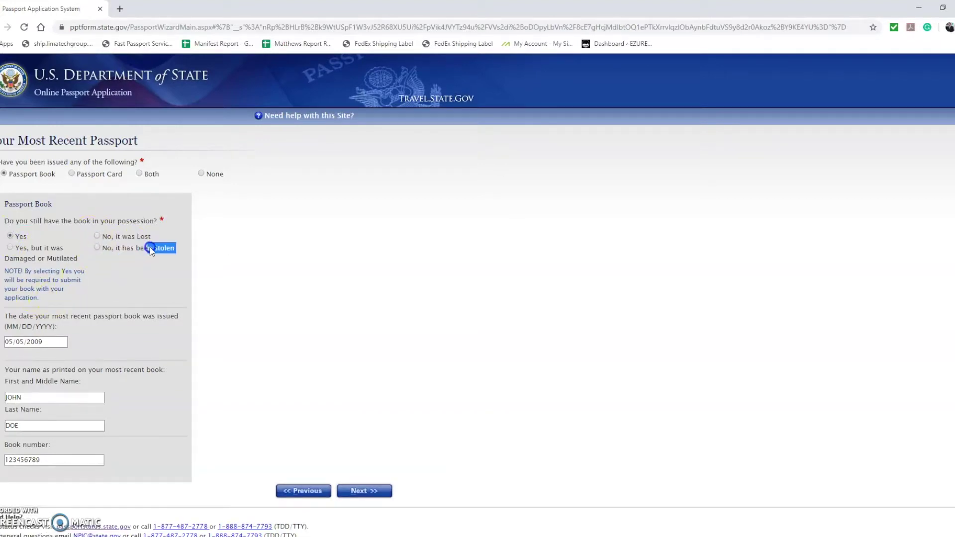
pyautogui.tripleClick(97, 239)
pyautogui.moveTo(91, 267); pyautogui.dragTo(4, 252)
pyautogui.click(145, 278)
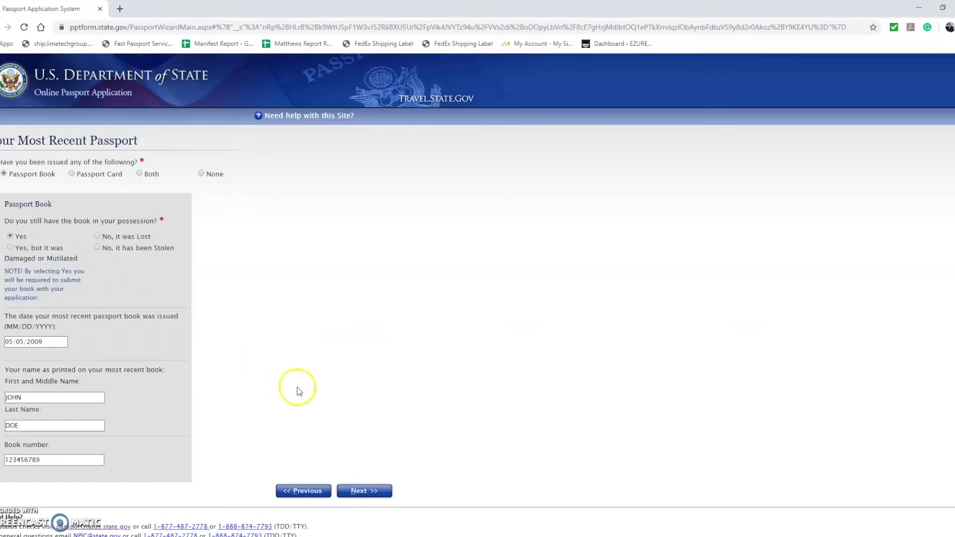
pyautogui.click(358, 490)
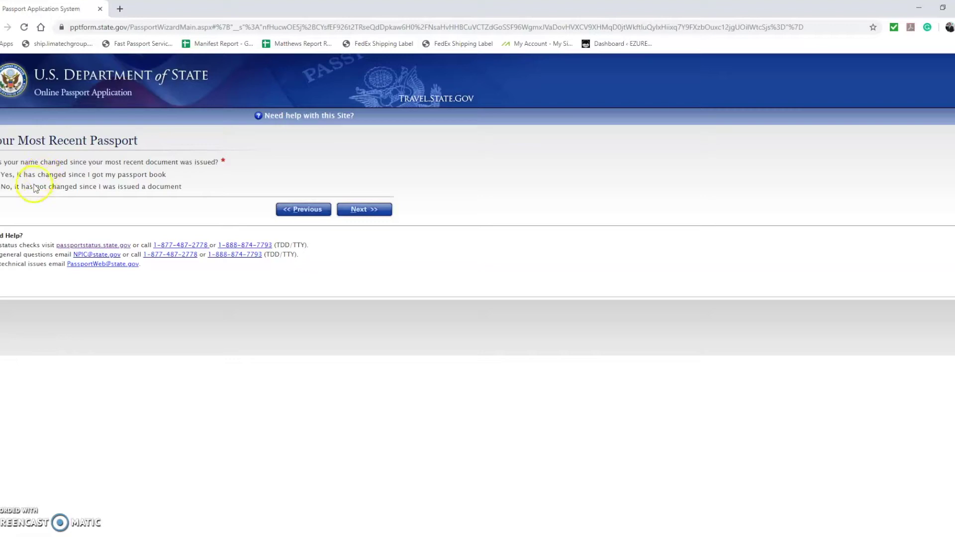
# - Mark the name as unchanged, leave Other Names blank and accept the Personal Application Review
pyautogui.click(363, 208)
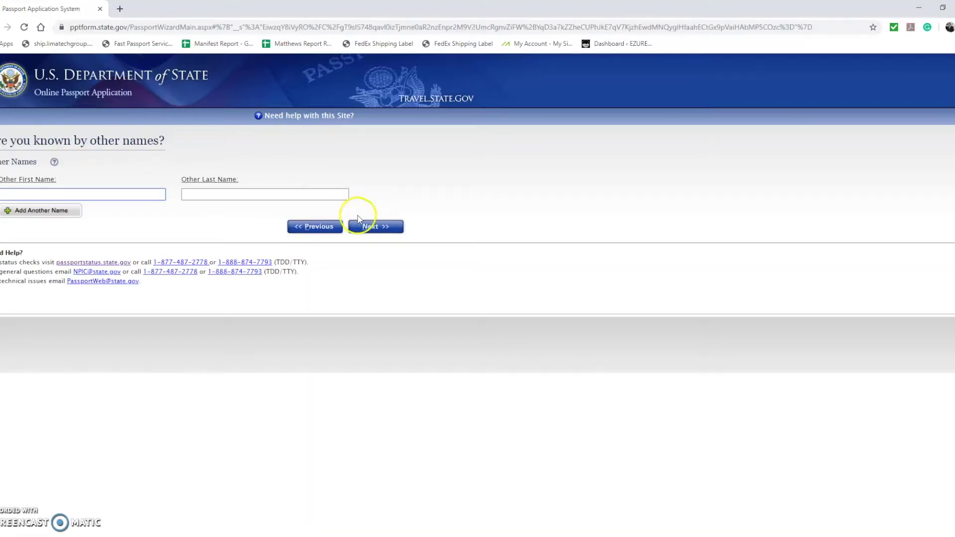
pyautogui.click(359, 221)
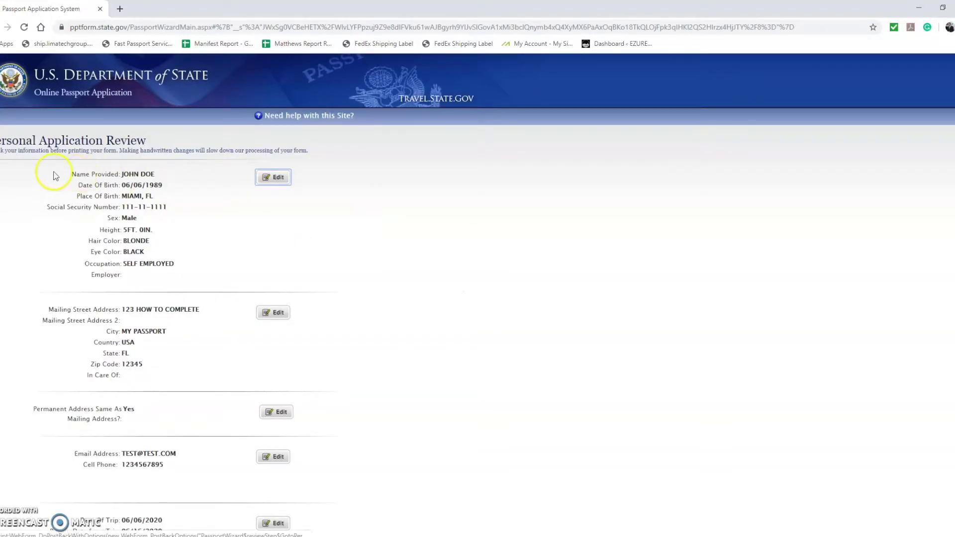
pyautogui.scroll(-10, 54, 176)
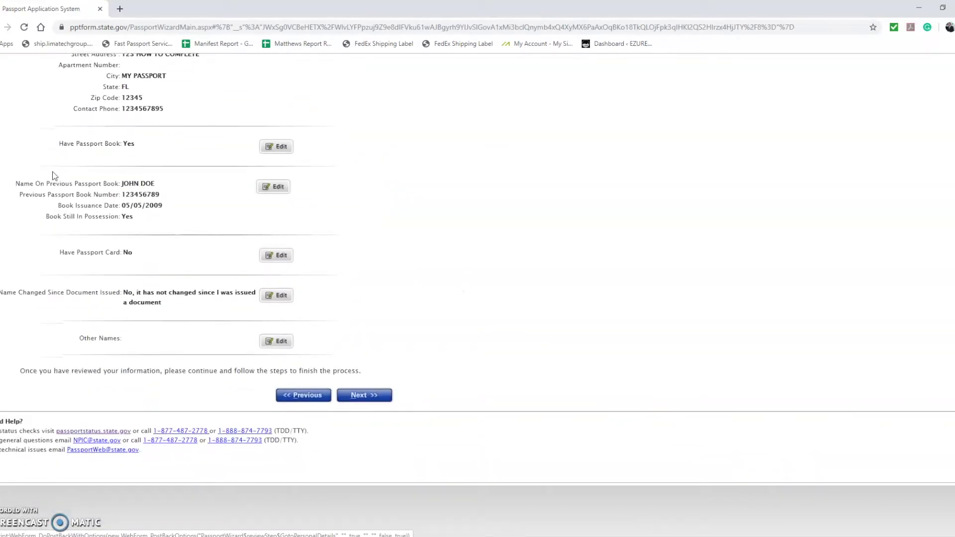
pyautogui.scroll(10, 55, 176)
pyautogui.scroll(-8, 55, 176)
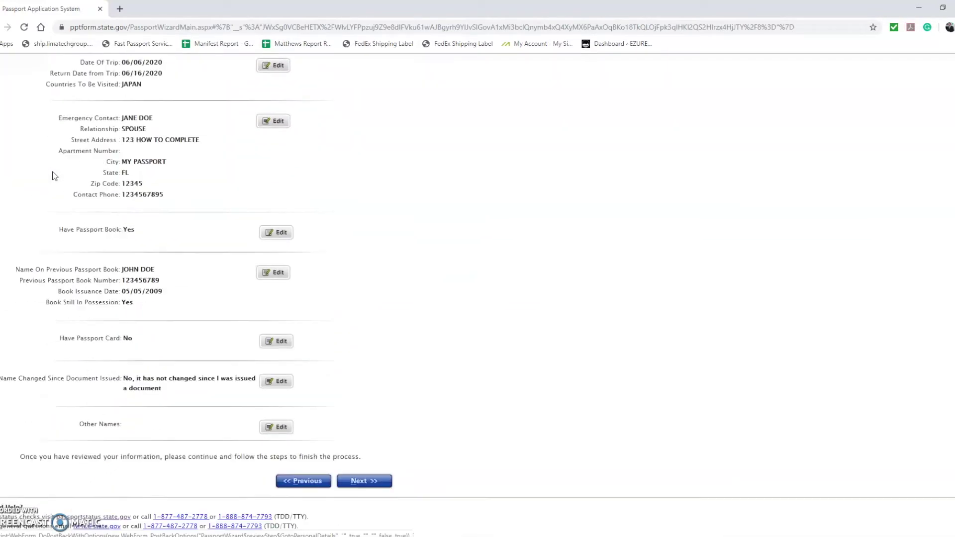
pyautogui.scroll(-2, 54, 176)
pyautogui.click(358, 396)
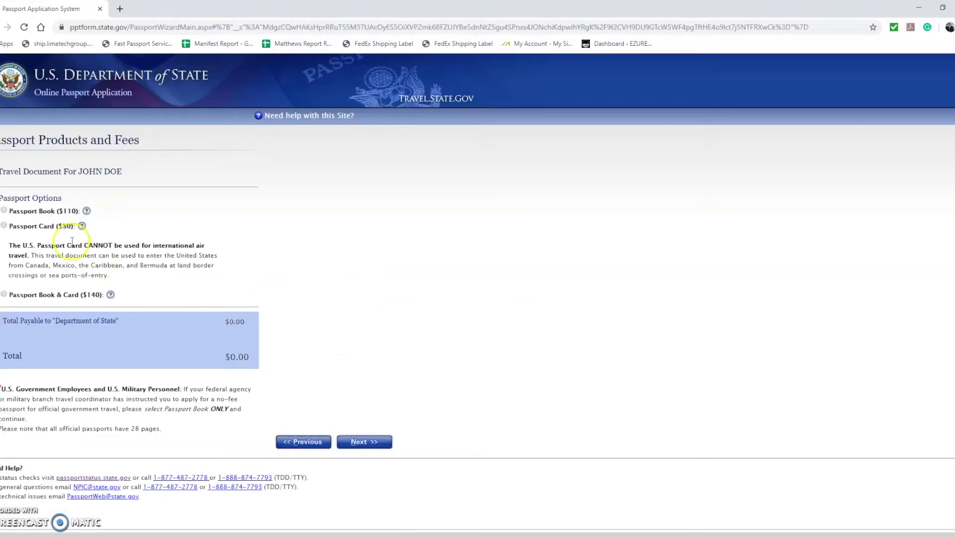
# - Choose the Passport Book & Card product with the 52 Page Book option
pyautogui.click(4, 211)
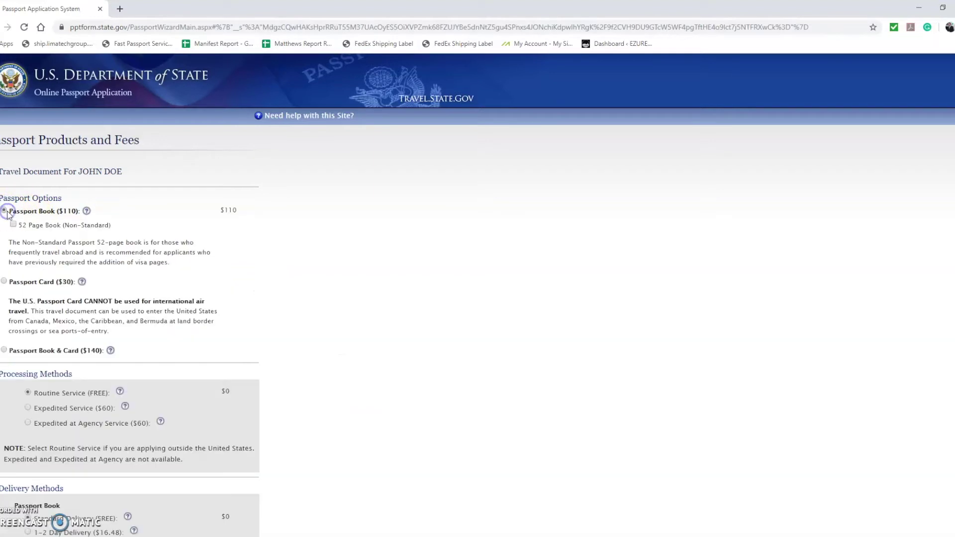
pyautogui.click(4, 281)
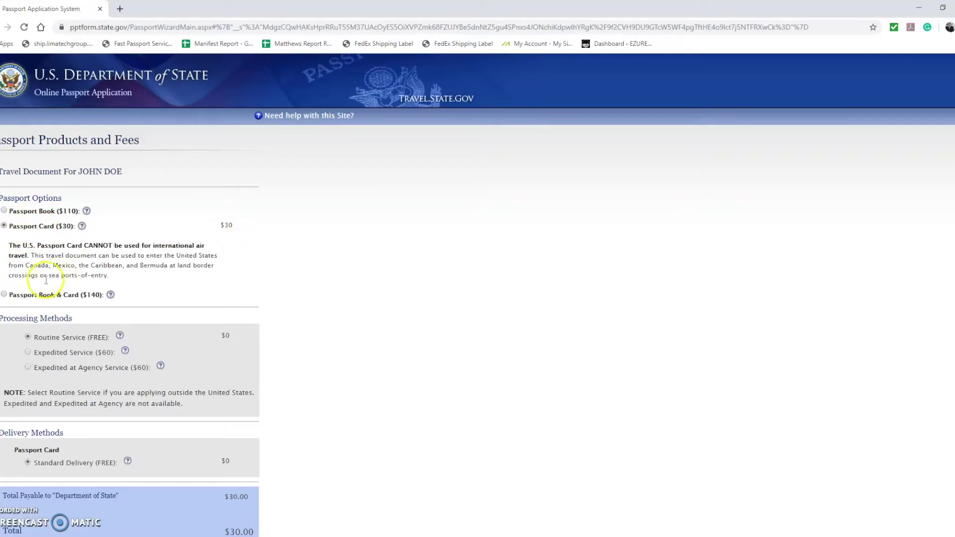
pyautogui.click(4, 294)
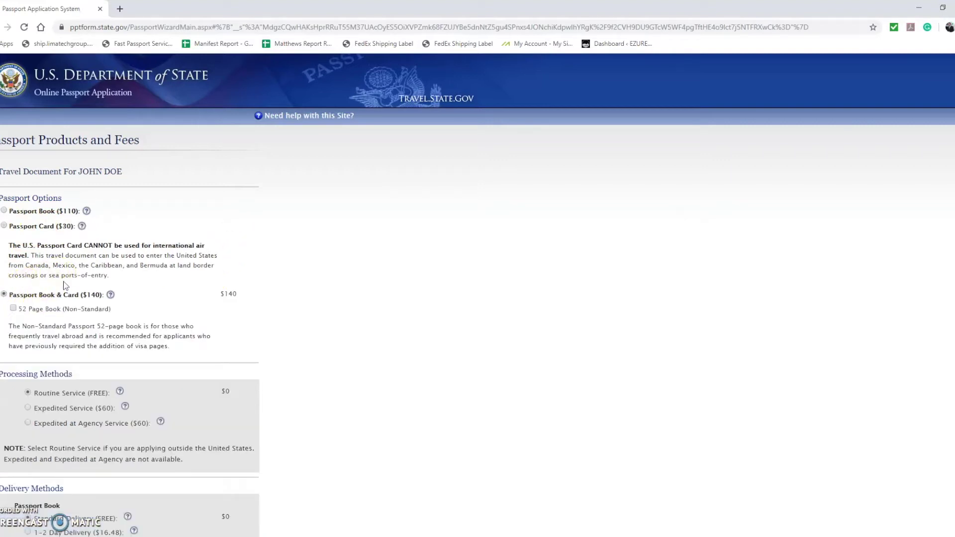
pyautogui.click(13, 309)
pyautogui.scroll(-3, 215, 286)
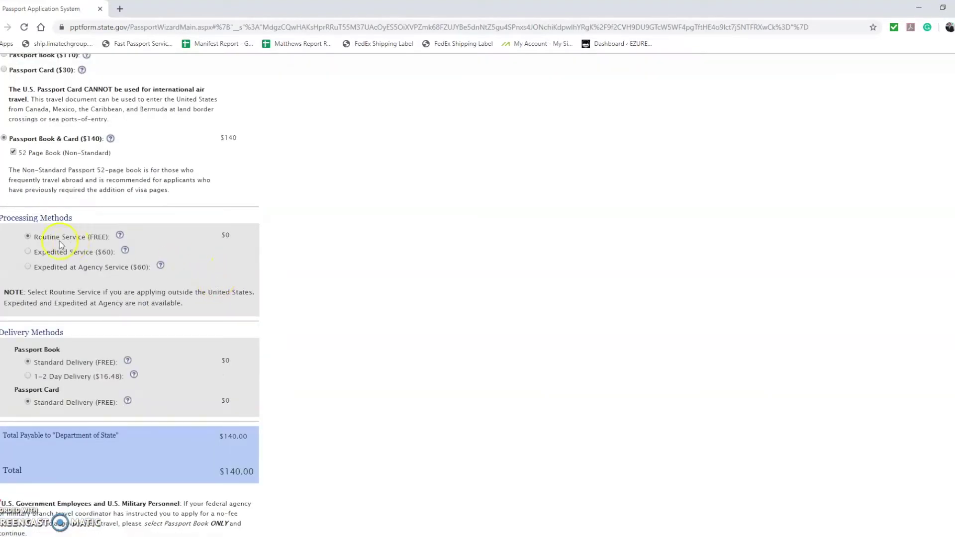
# - Compare processing times: Routine Service 6-8 weeks versus Expedited Service 2-3 weeks
pyautogui.moveTo(29, 240); pyautogui.dragTo(108, 237)
pyautogui.click(120, 236)
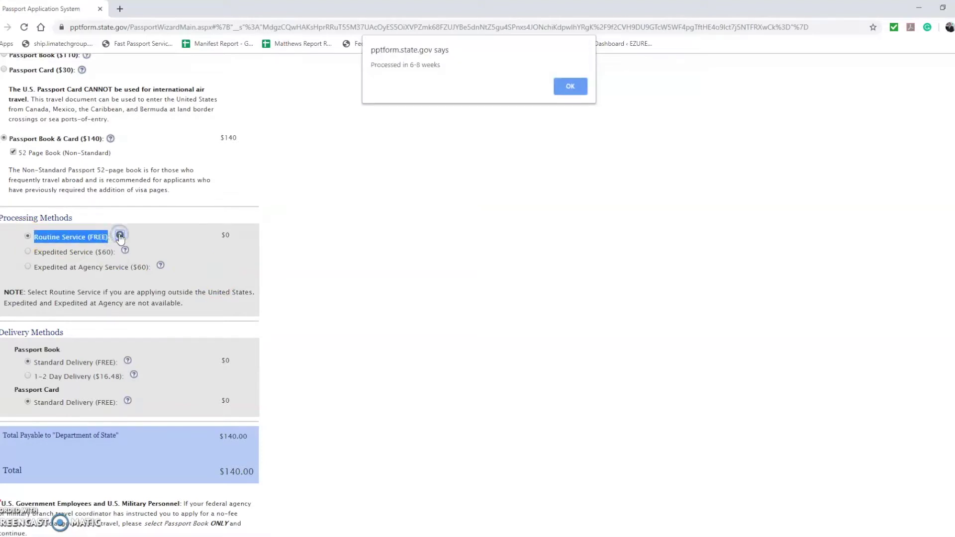
pyautogui.moveTo(441, 65); pyautogui.dragTo(394, 68)
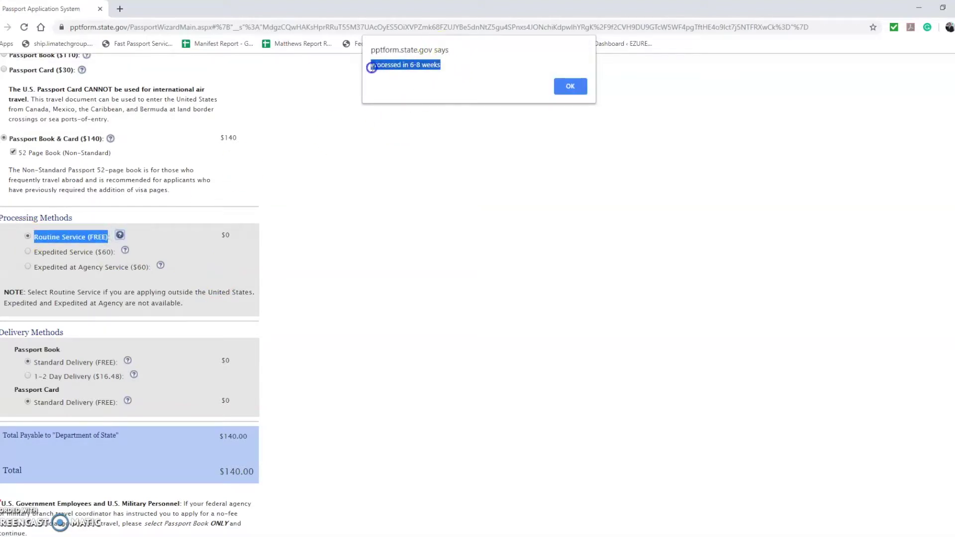
pyautogui.click(570, 86)
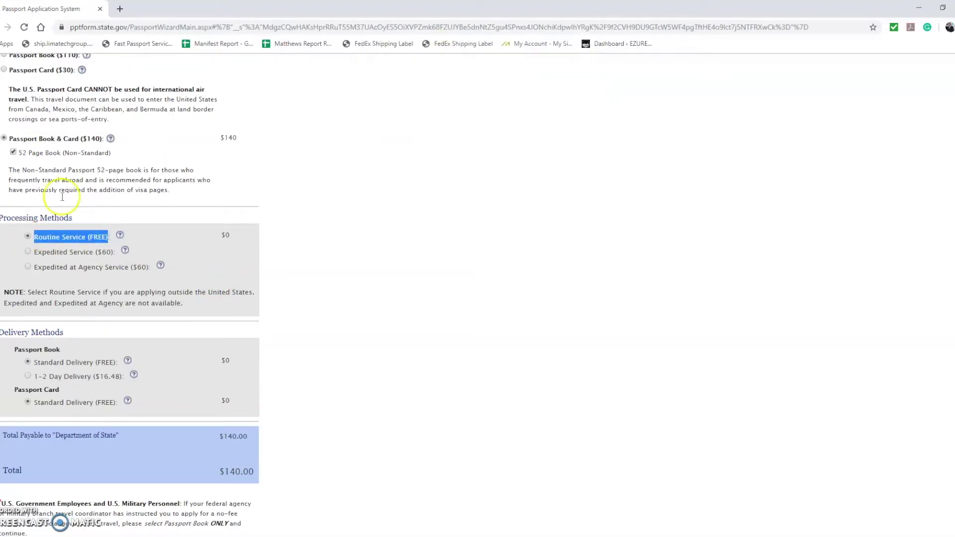
pyautogui.click(28, 252)
pyautogui.click(124, 253)
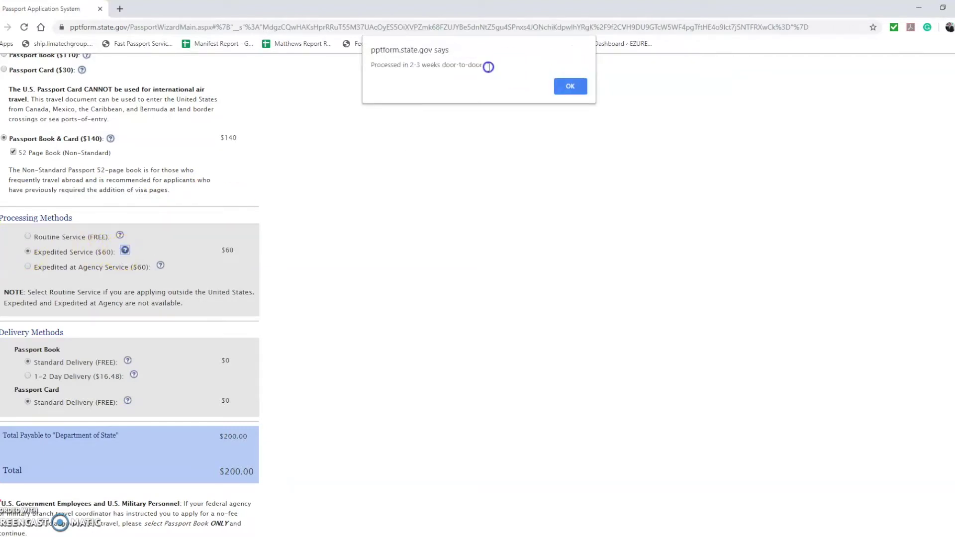
pyautogui.moveTo(489, 66); pyautogui.dragTo(354, 76)
pyautogui.click(571, 86)
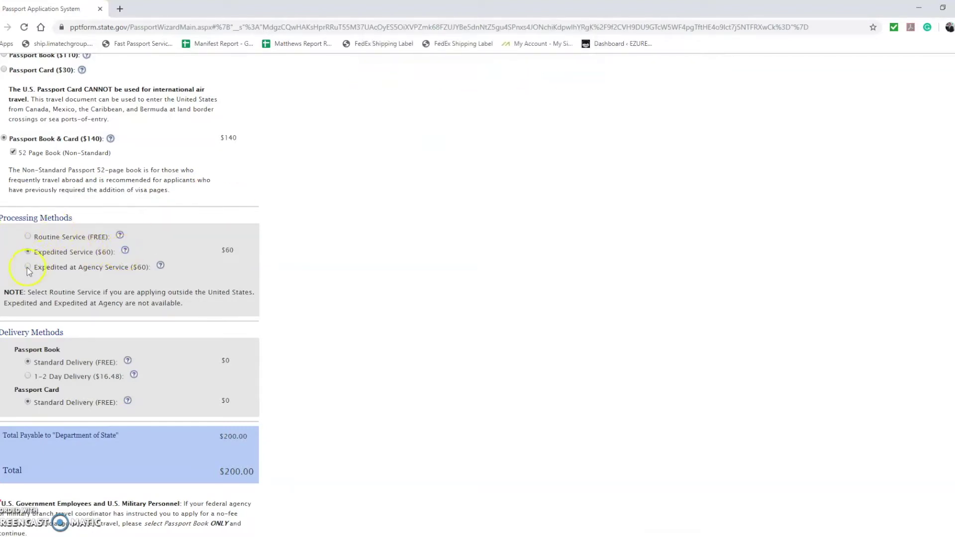
# - Check Expedited at Agency's 8 business days, then settle on Expedited Service totalling $200.00
pyautogui.moveTo(146, 271); pyautogui.dragTo(40, 269)
pyautogui.click(159, 265)
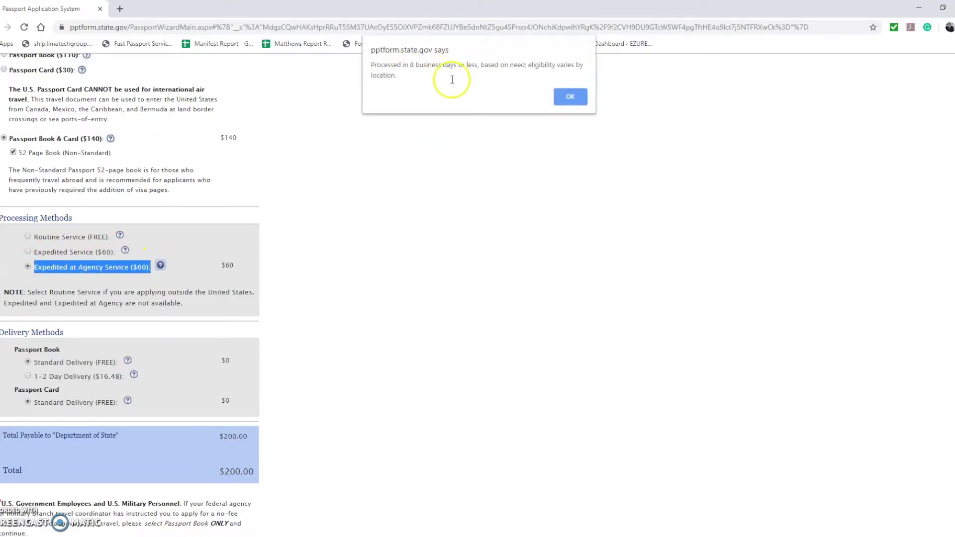
pyautogui.moveTo(394, 76); pyautogui.dragTo(363, 64)
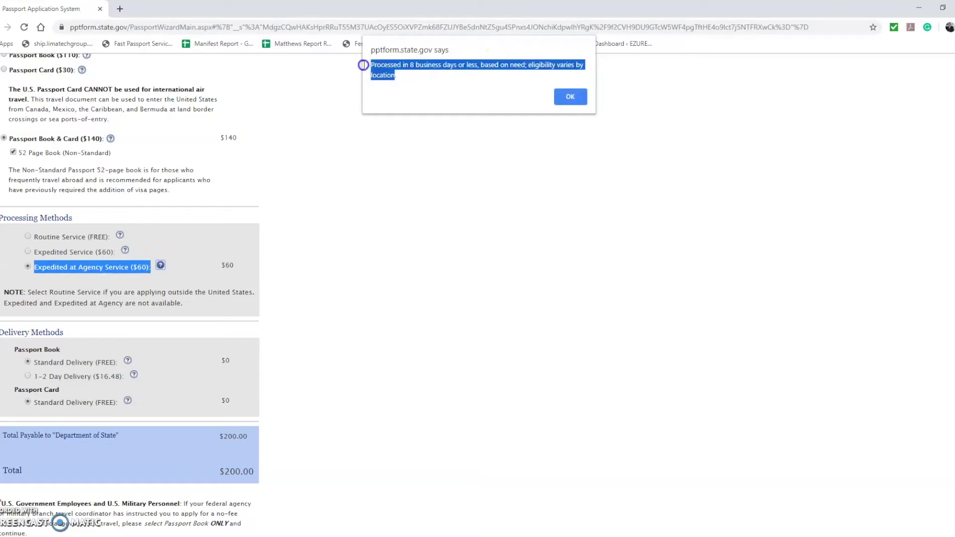
pyautogui.click(560, 98)
pyautogui.click(44, 252)
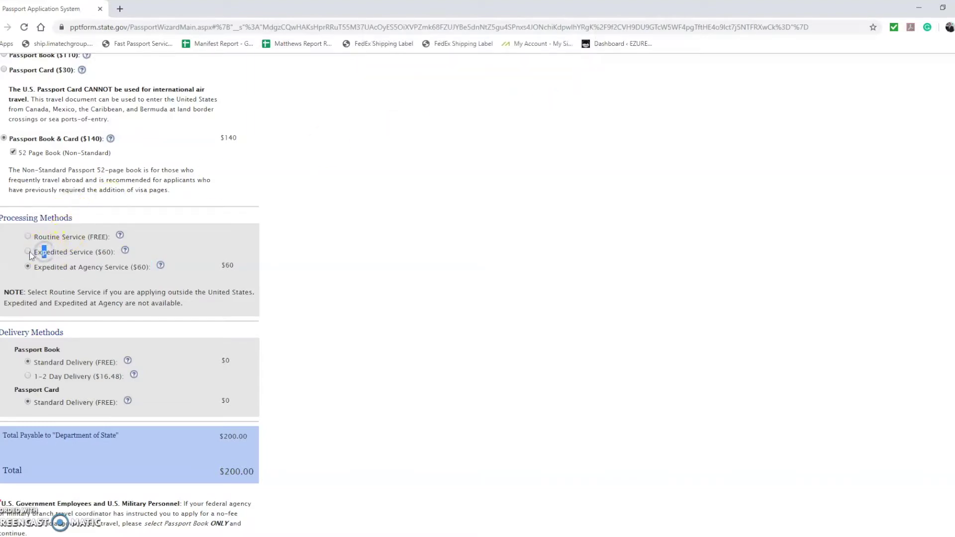
pyautogui.scroll(-2, 348, 209)
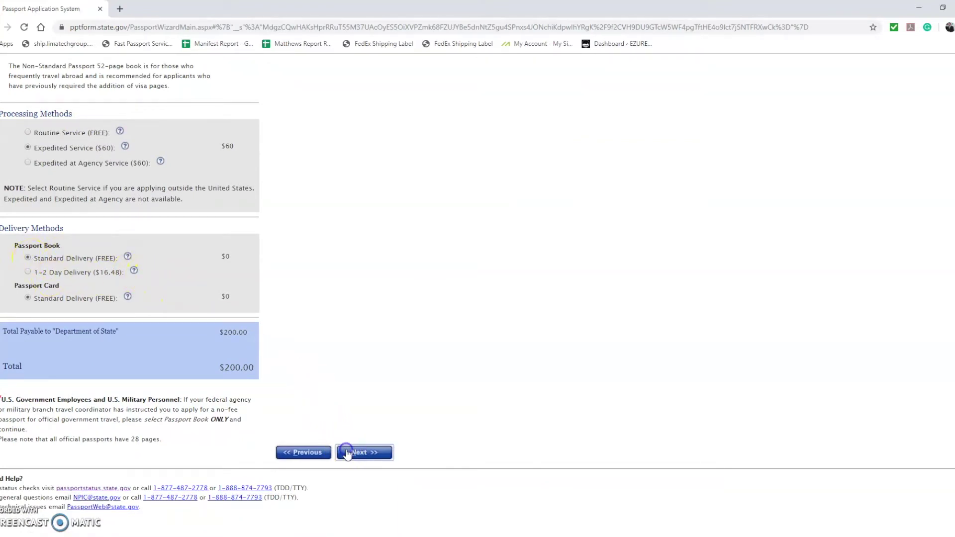
pyautogui.click(347, 452)
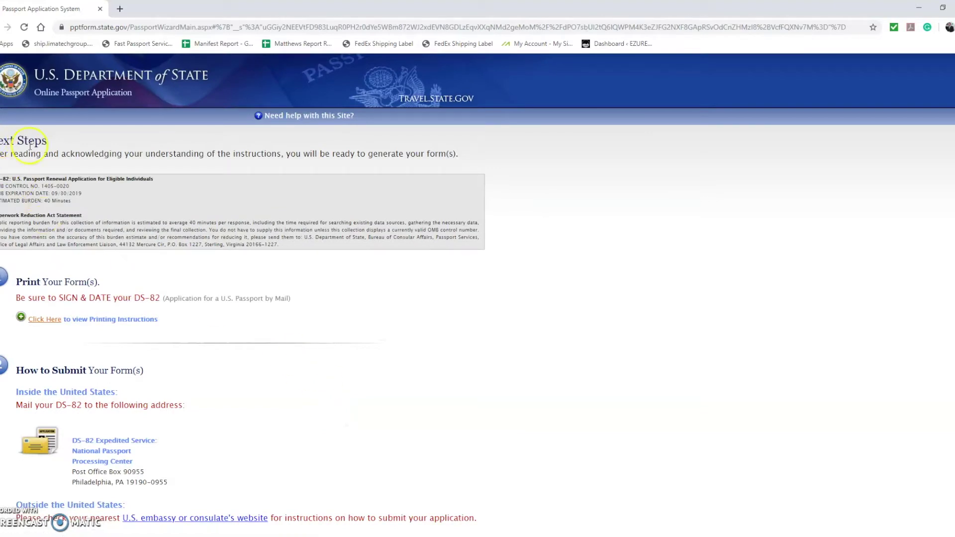
# - Generate the completed DS-82 PDF with the Create Form button
pyautogui.scroll(-10, 209, 381)
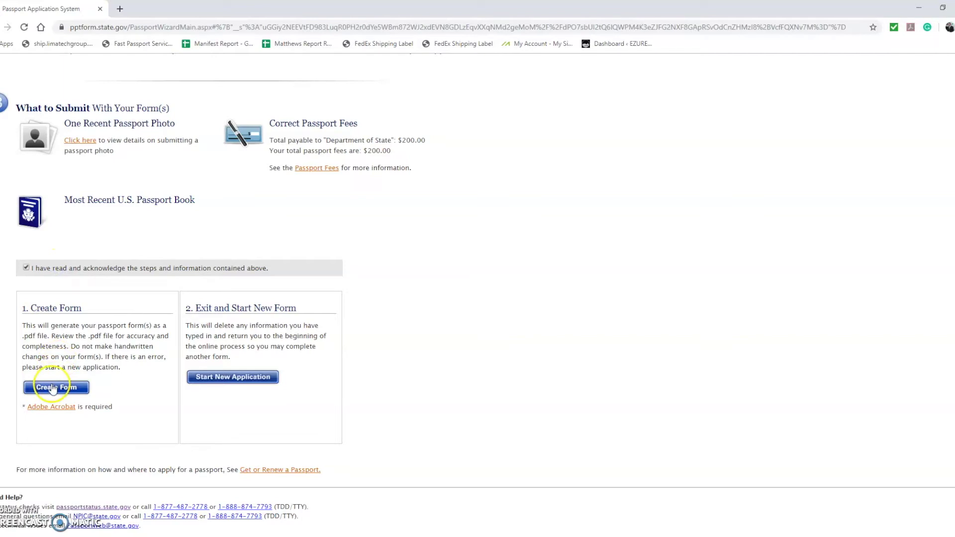
pyautogui.click(54, 387)
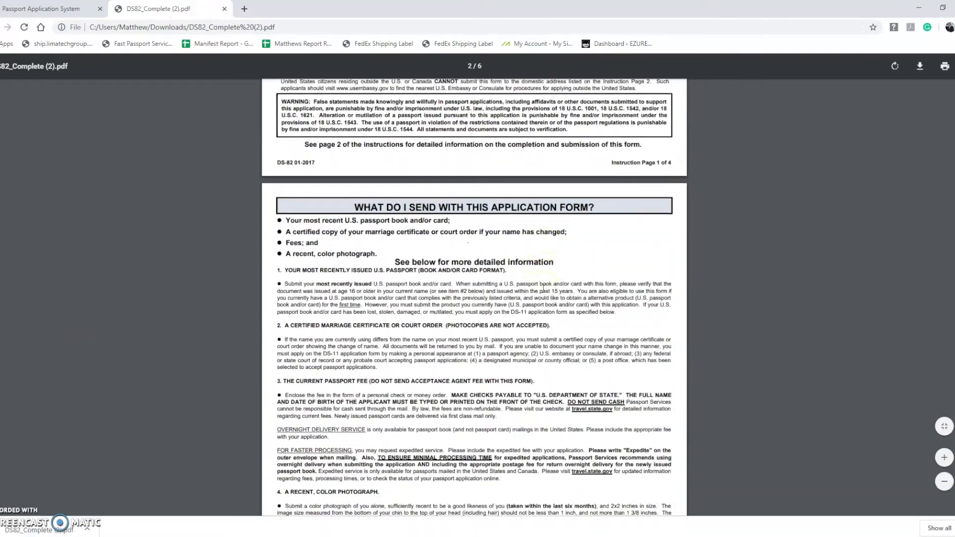
# - Review all six pages of DS82_Complete (2).pdf, then open Save As with Ctrl+S
pyautogui.scroll(-15, 544, 288)
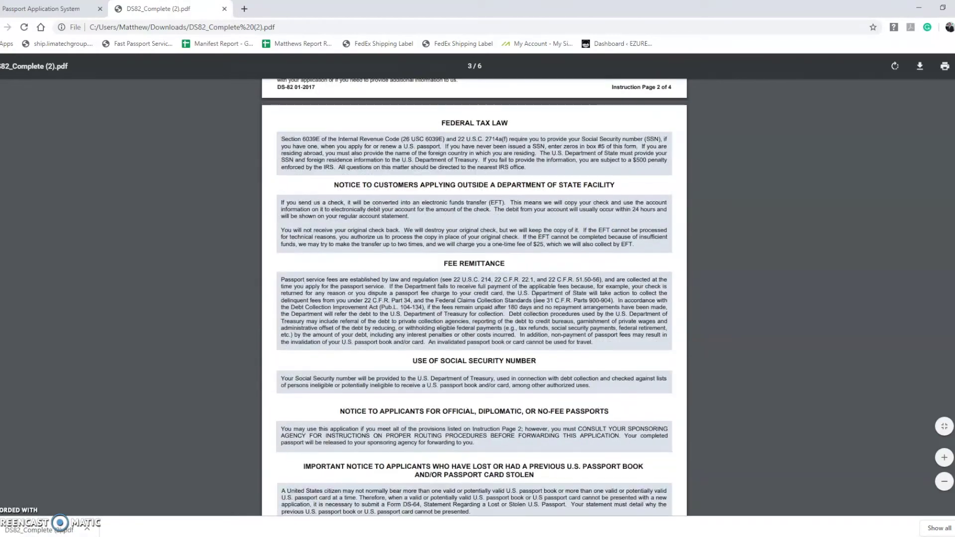
pyautogui.scroll(-14, 536, 299)
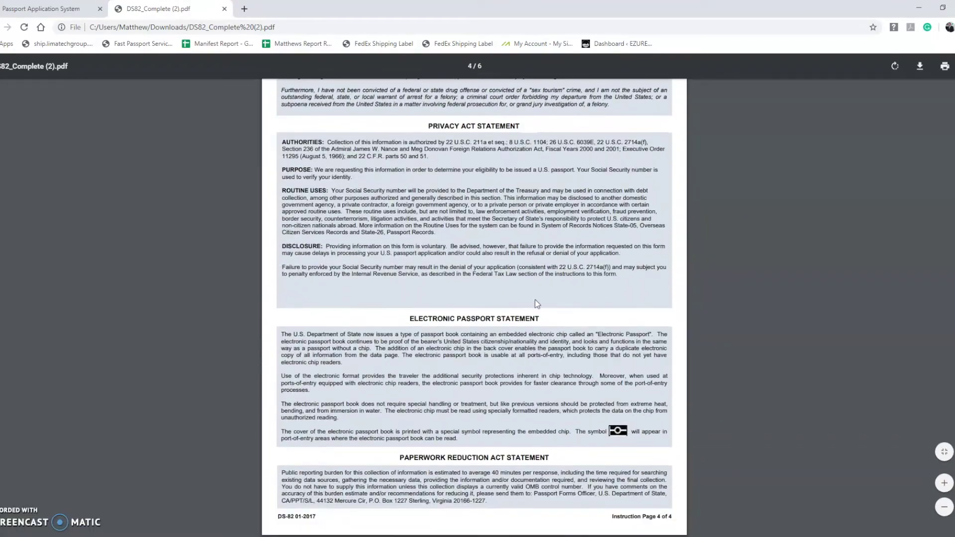
pyautogui.scroll(-6, 537, 304)
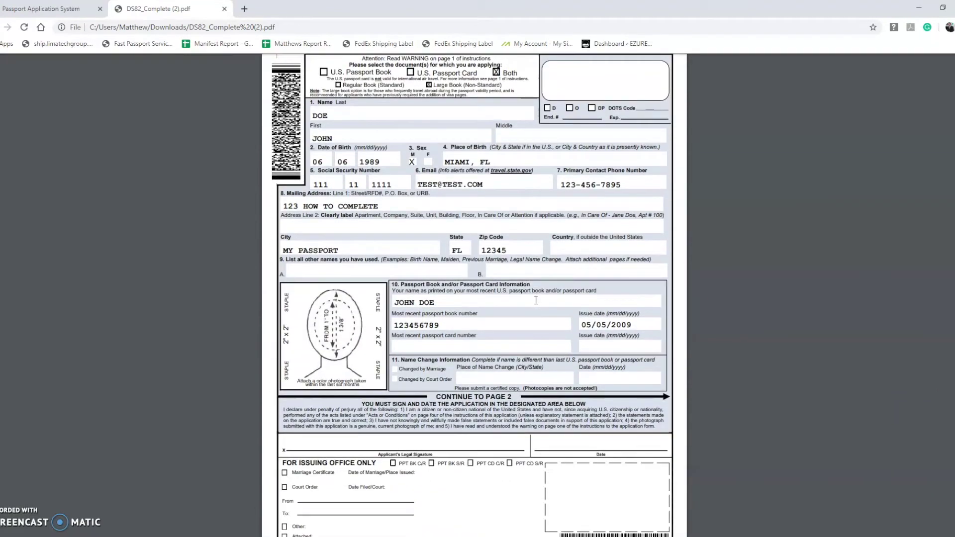
pyautogui.click(260, 65)
pyautogui.scroll(-10, 433, 269)
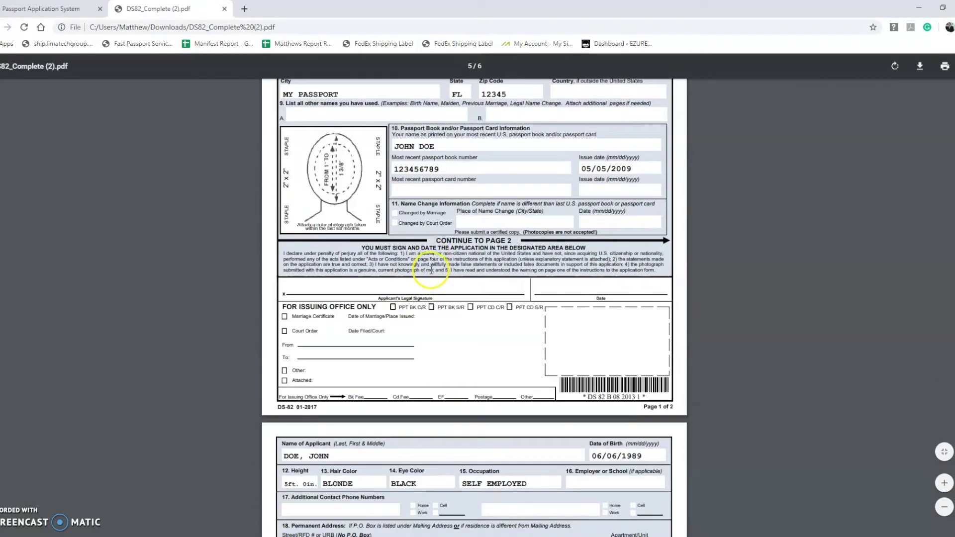
pyautogui.scroll(-1, 427, 281)
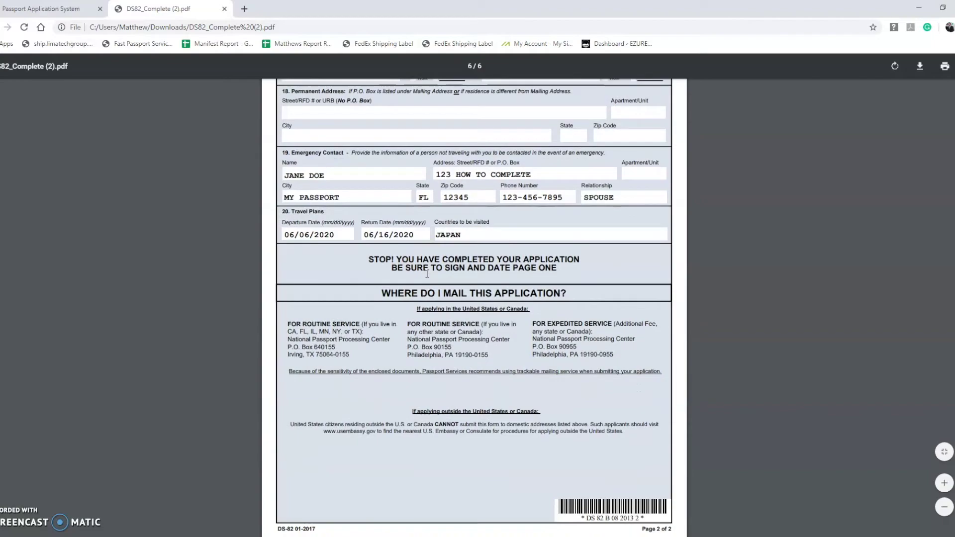
pyautogui.scroll(15, 427, 274)
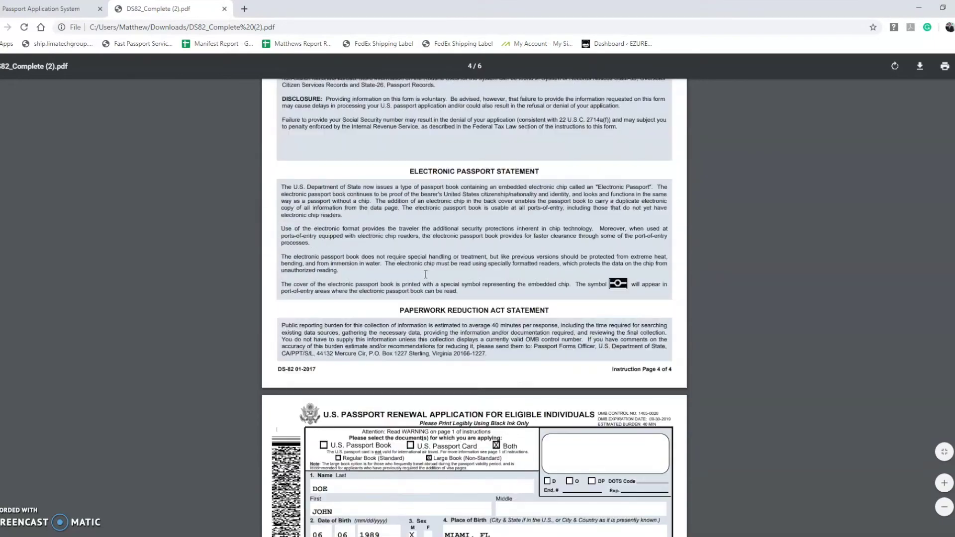
pyautogui.scroll(20, 425, 274)
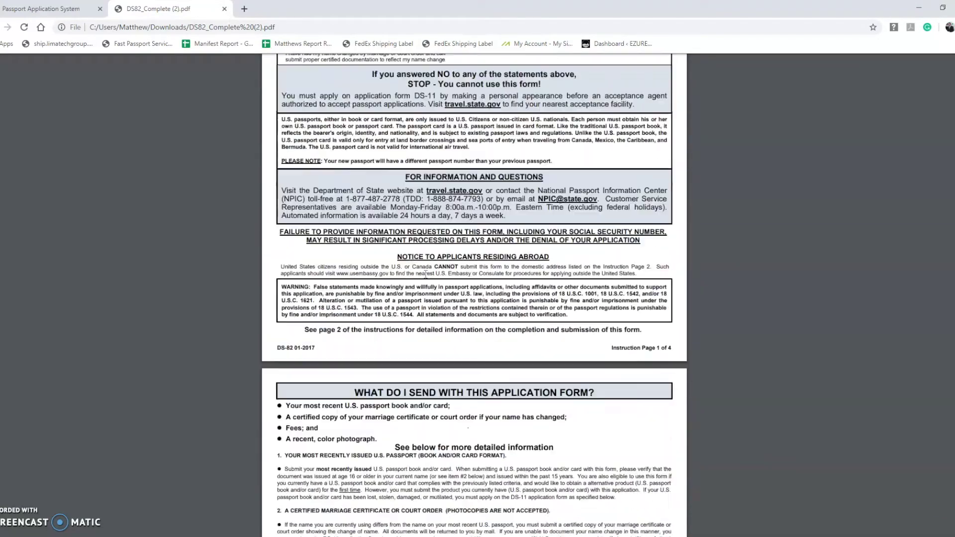
pyautogui.hotkey('ctrl', 's')
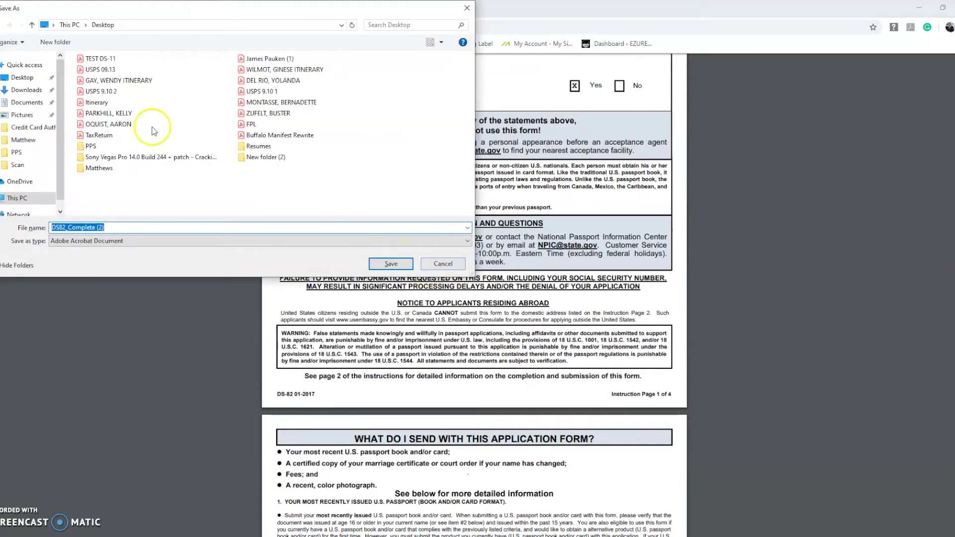
# - Save the passport form PDF to the Desktop under the name DS-82
pyautogui.click(11, 78)
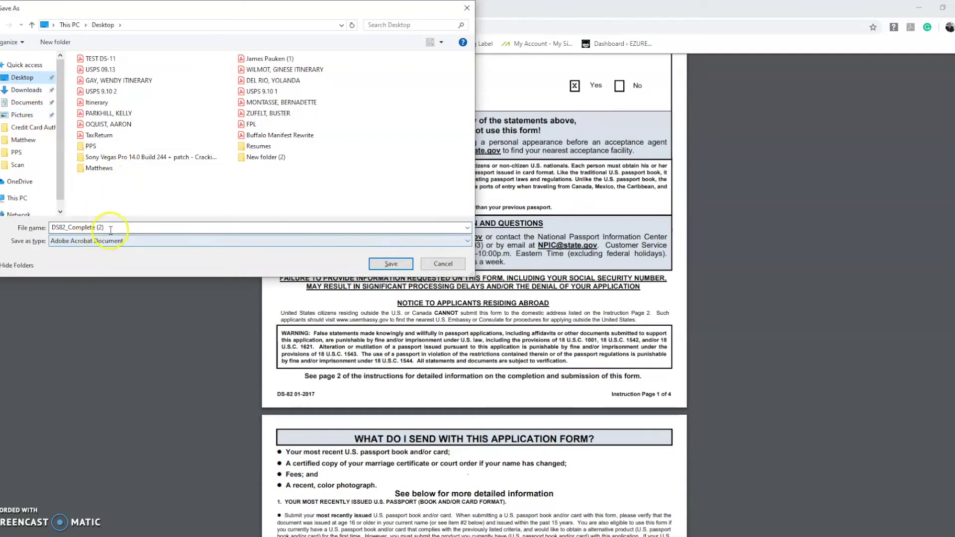
pyautogui.click(109, 229)
pyautogui.click(108, 229)
pyautogui.press('BackSpace')
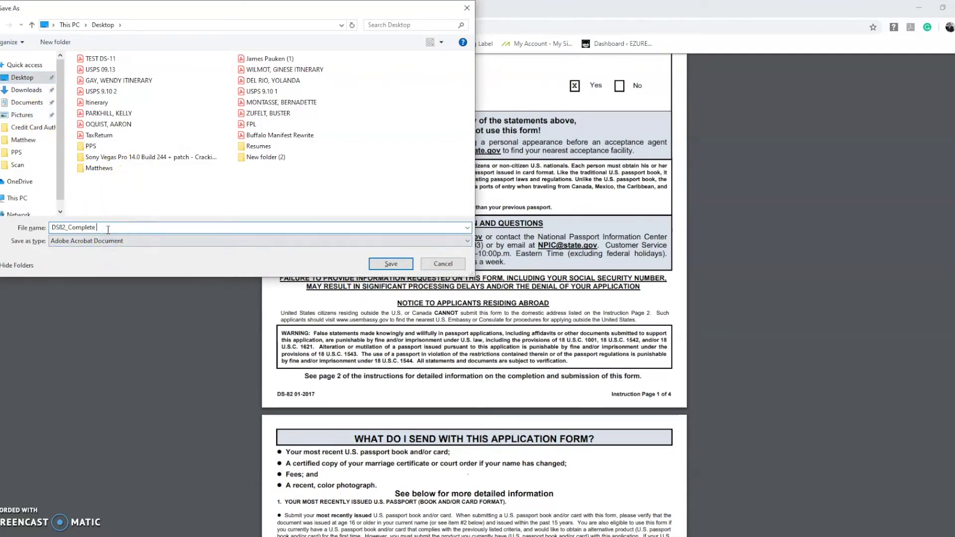
pyautogui.write('DS')
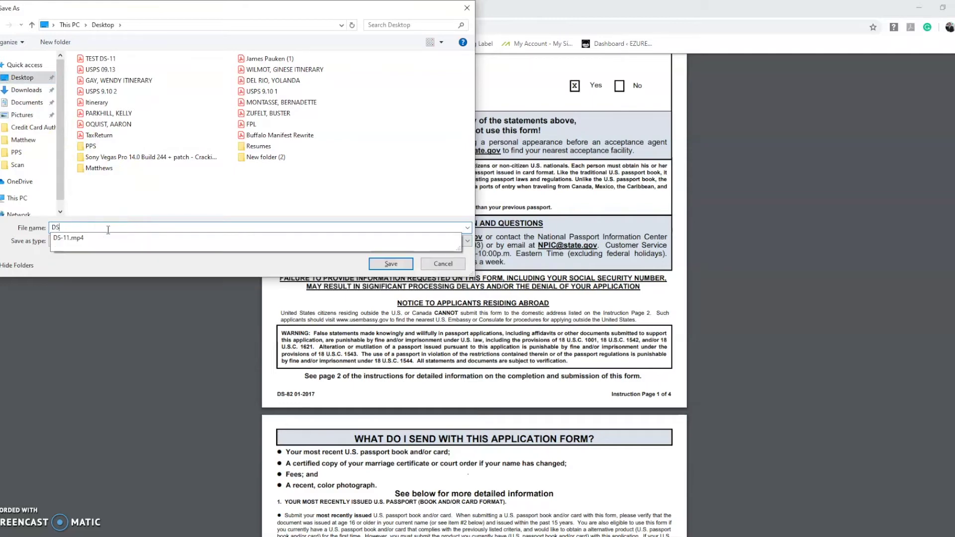
pyautogui.write('-82')
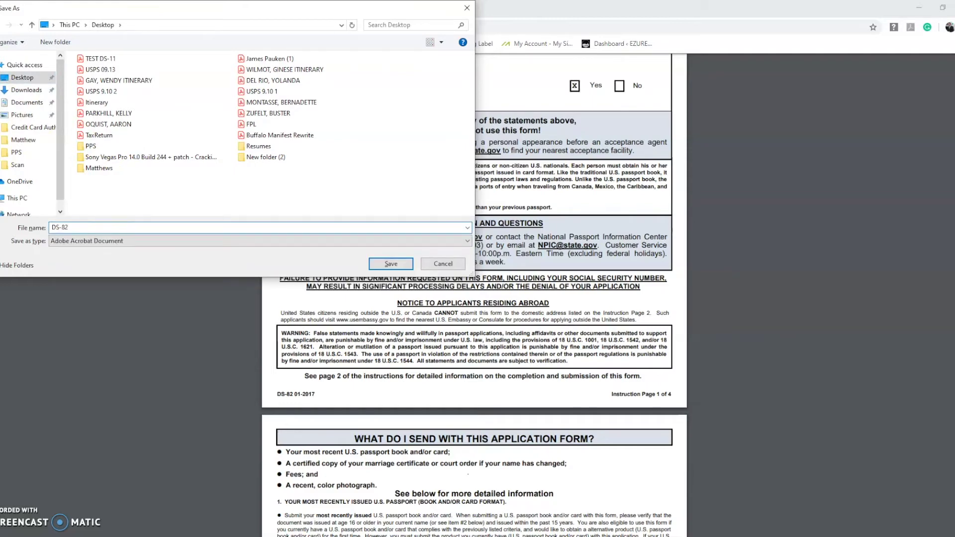
pyautogui.click(391, 264)
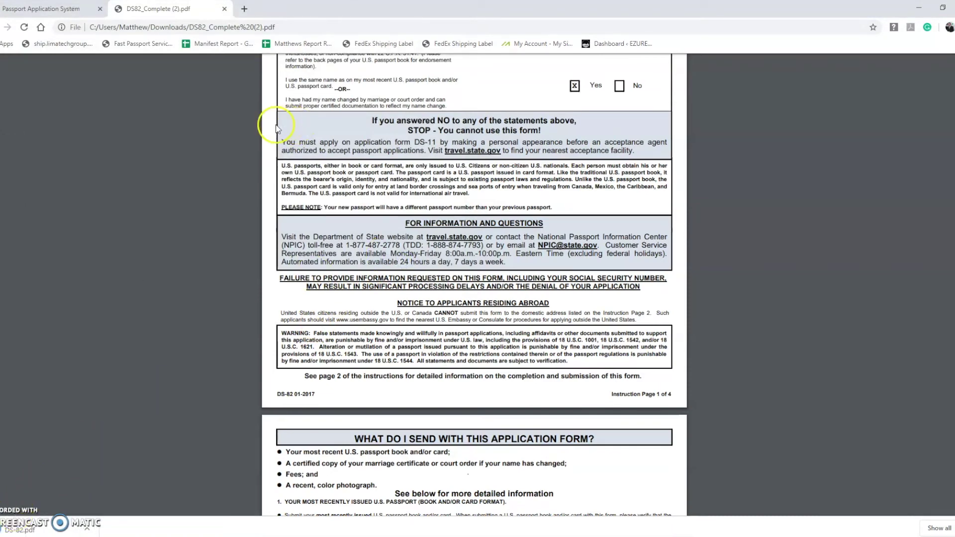
# - Close the DS82_Complete (2).pdf tab to return to the Next Steps page
pyautogui.click(224, 9)
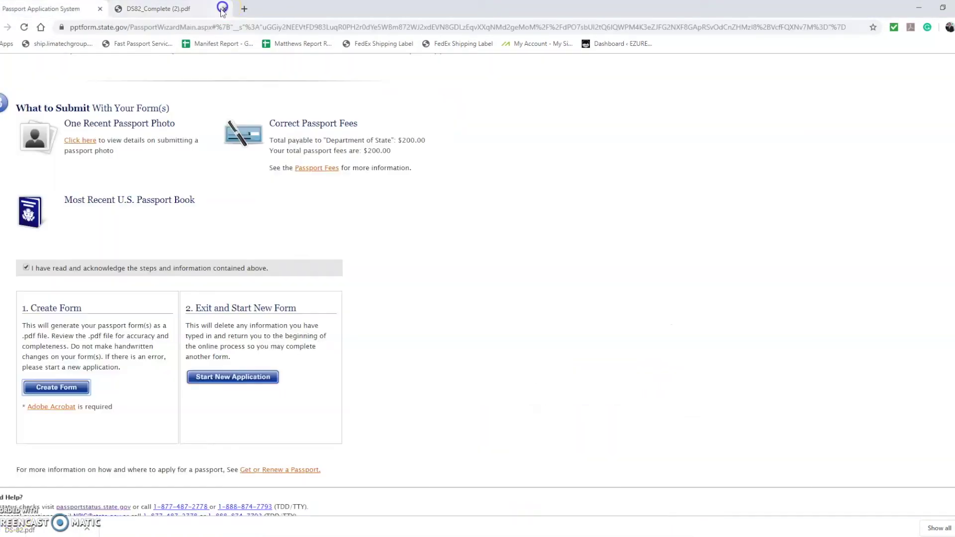